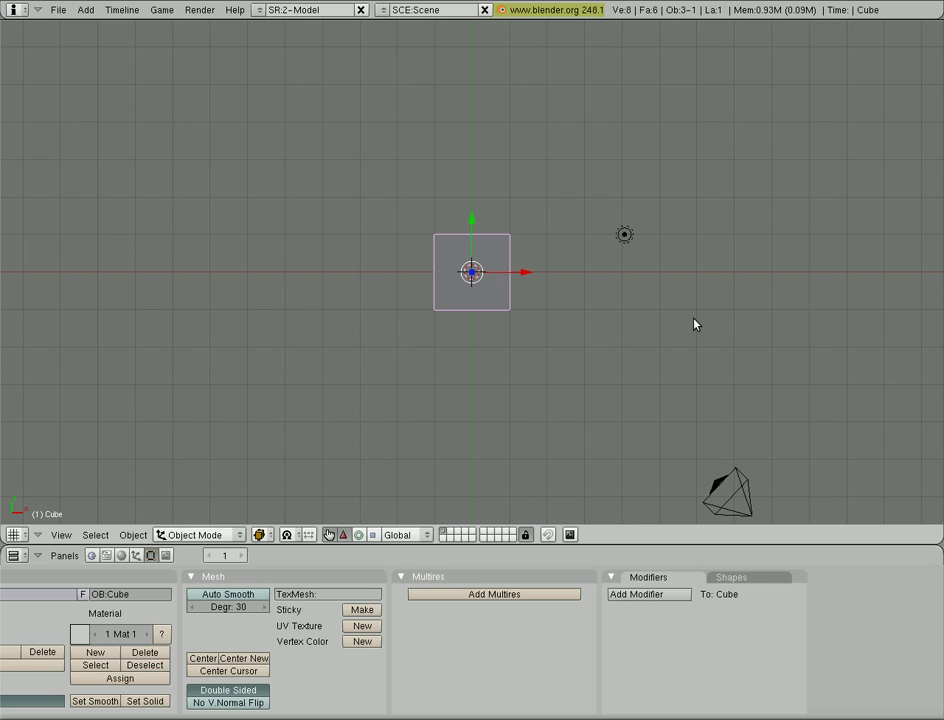
From camera view, enter Edit Mode and pick out the cube's top-right corner vertex.
{"action": "key", "text": "KP_0"}
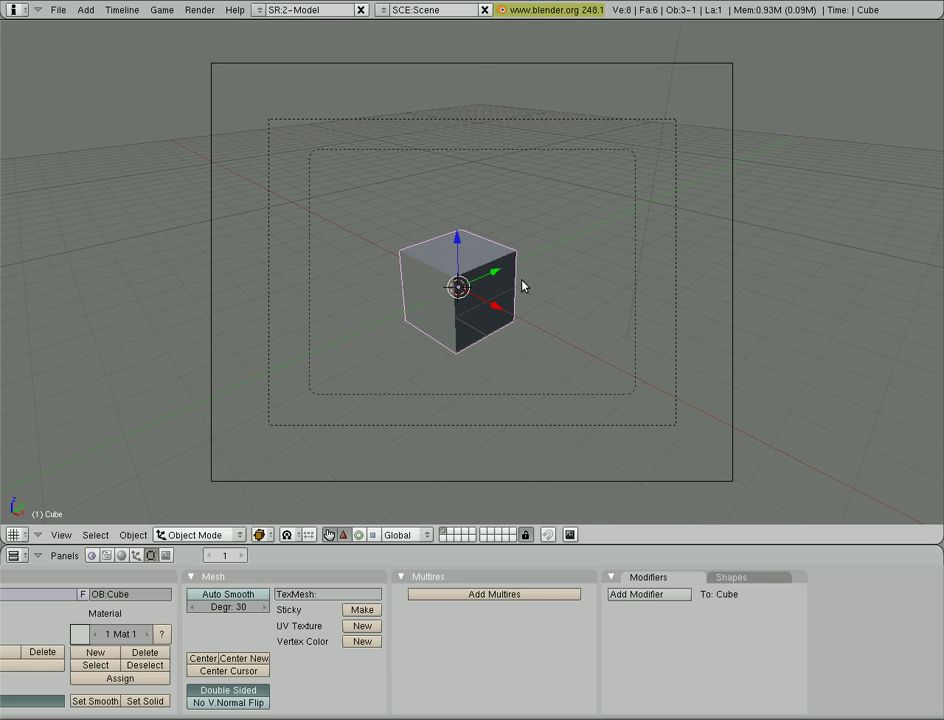
{"action": "key", "text": "Tab"}
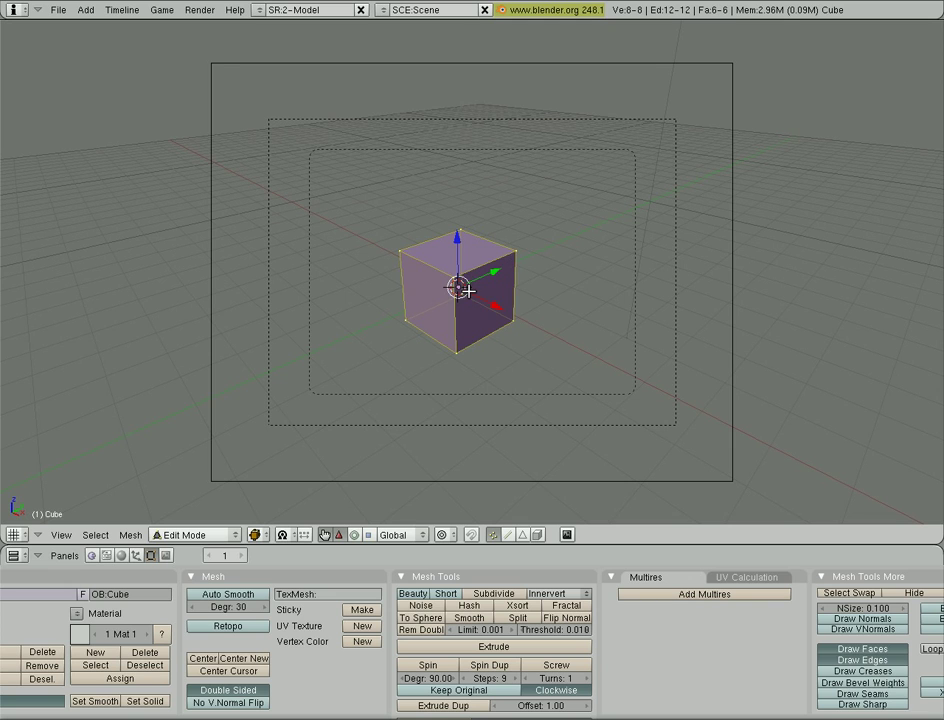
{"action": "right_click", "coordinate": [513, 253]}
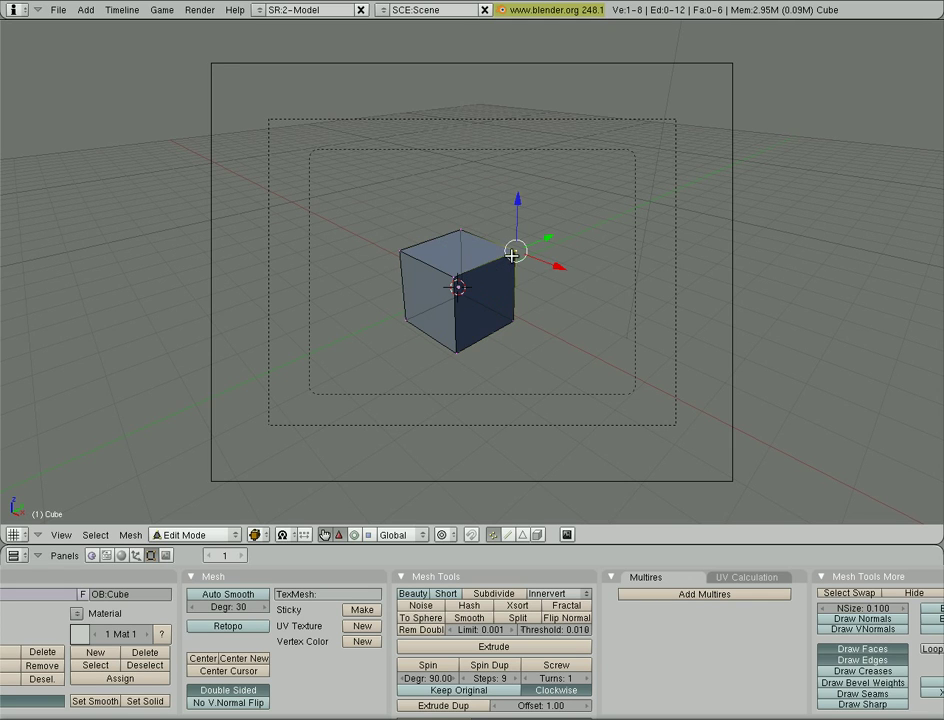
{"action": "right_click", "coordinate": [456, 232]}
{"action": "right_click", "coordinate": [416, 248]}
{"action": "right_click", "coordinate": [472, 278]}
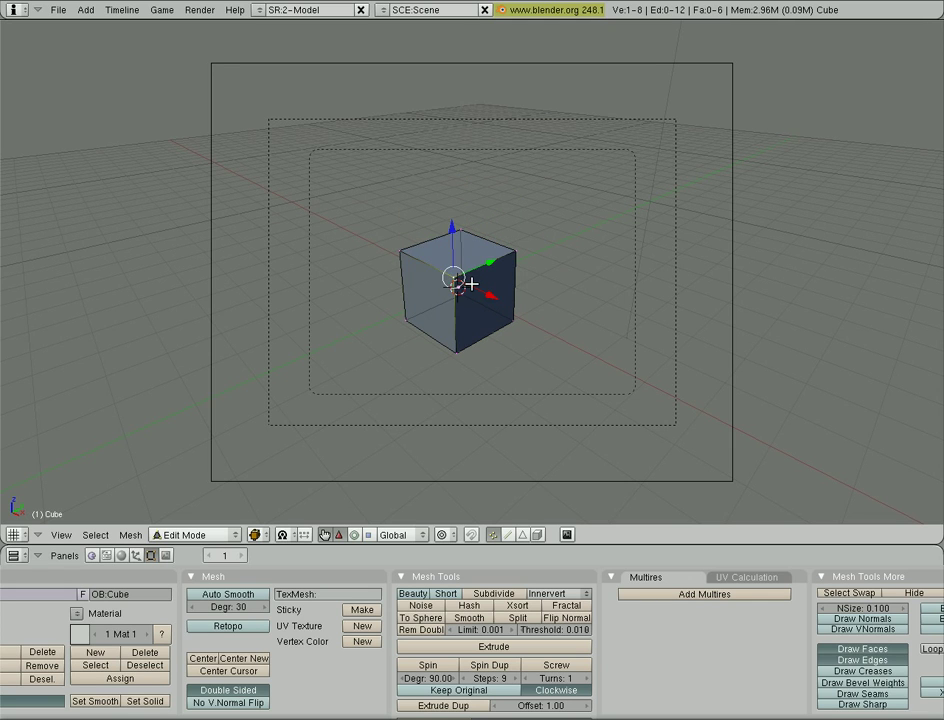
{"action": "right_click", "coordinate": [457, 283]}
{"action": "right_click", "coordinate": [512, 320]}
{"action": "right_click", "coordinate": [455, 351]}
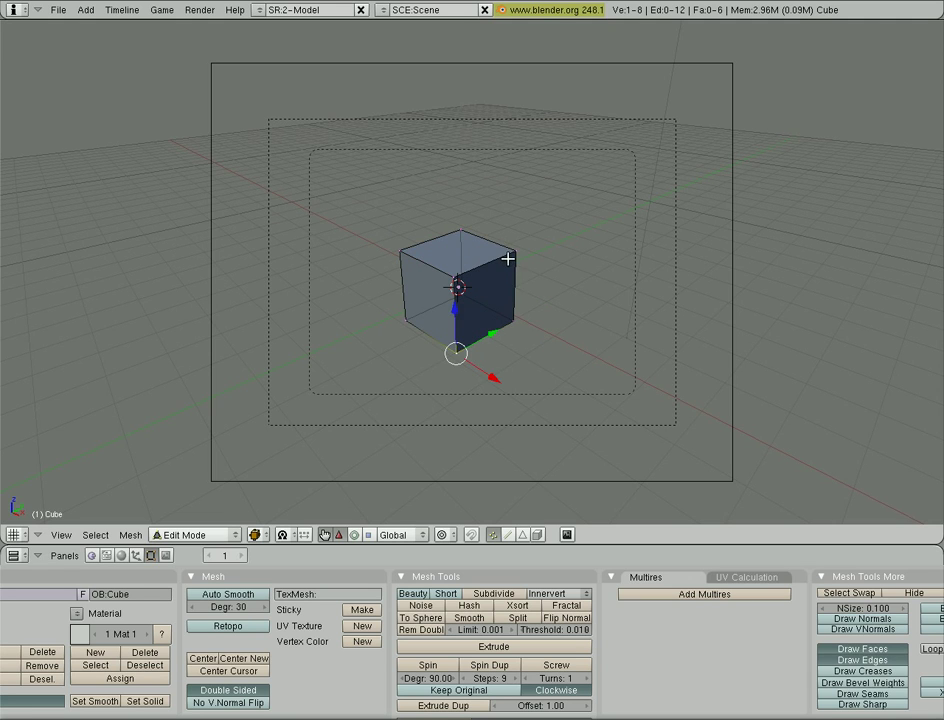
{"action": "right_click", "coordinate": [513, 255]}
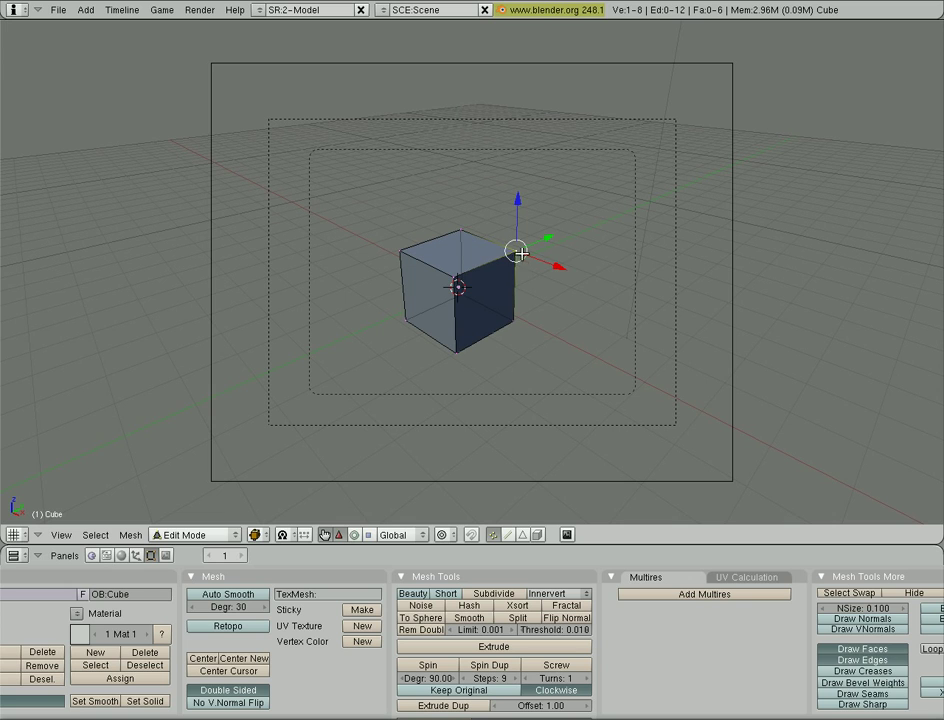
Drag the top-right corner far right, the top-left corner further left, and the top back corner up.
{"action": "key", "text": "g"}
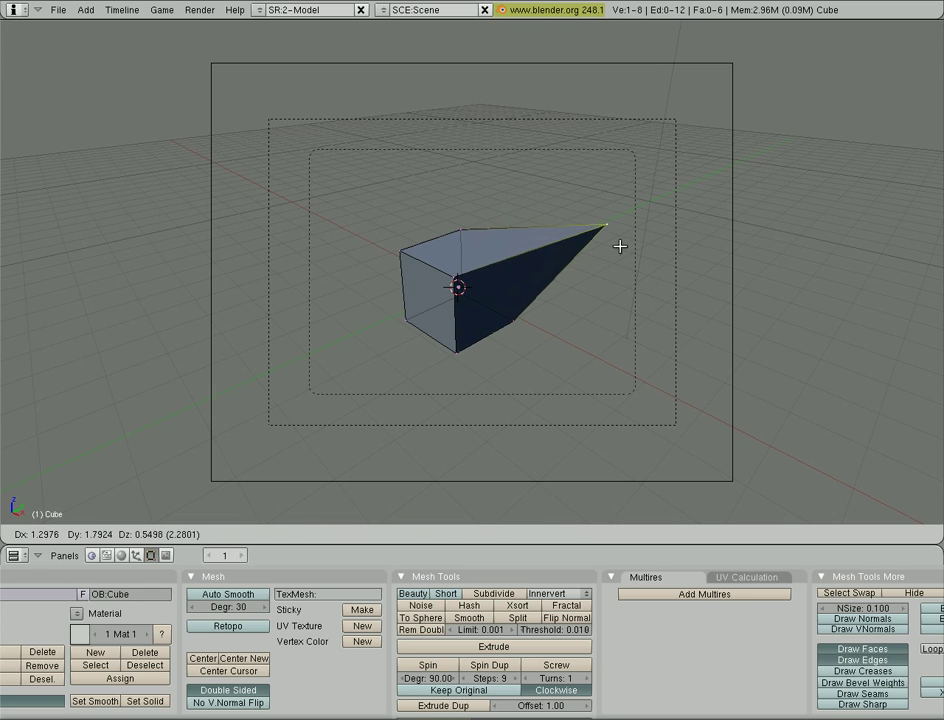
{"action": "left_click", "coordinate": [618, 247]}
{"action": "right_click", "coordinate": [404, 254]}
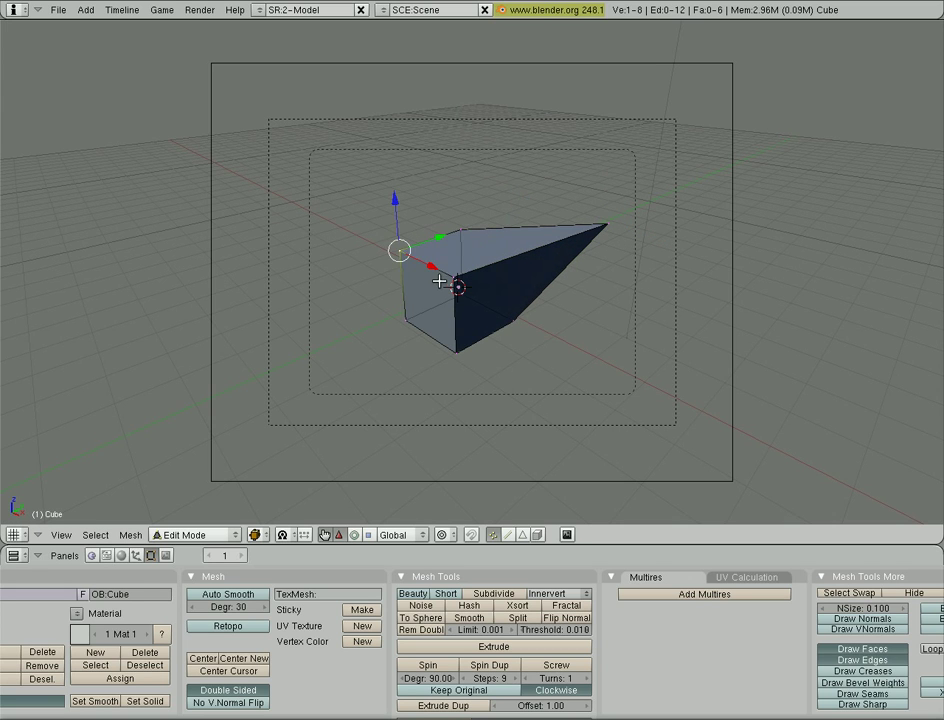
{"action": "key", "text": "g"}
{"action": "left_click", "coordinate": [337, 263]}
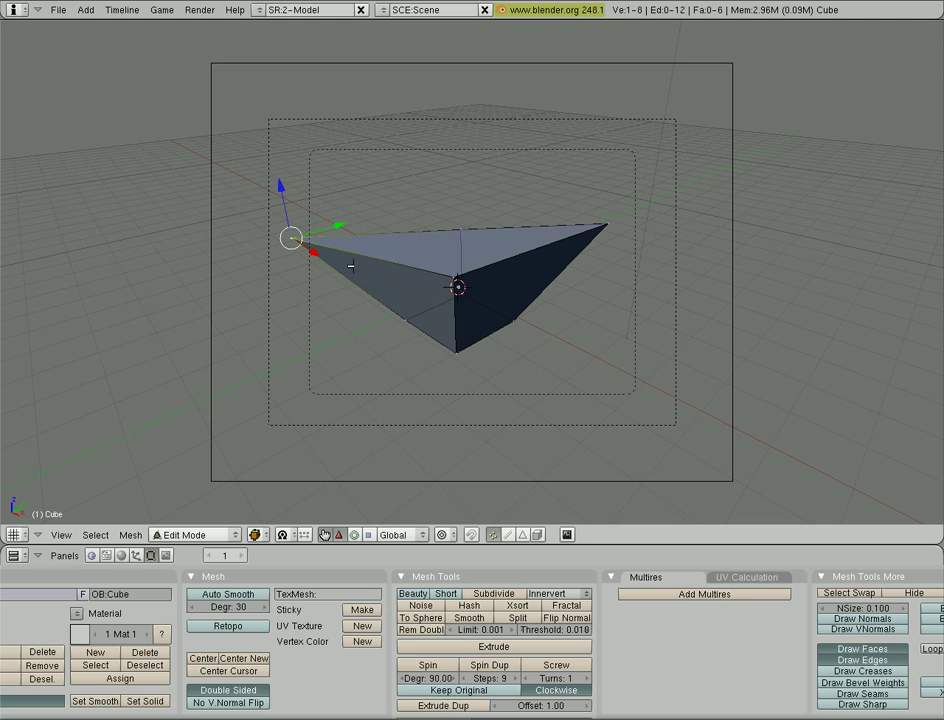
{"action": "right_click", "coordinate": [461, 240]}
{"action": "key", "text": "g"}
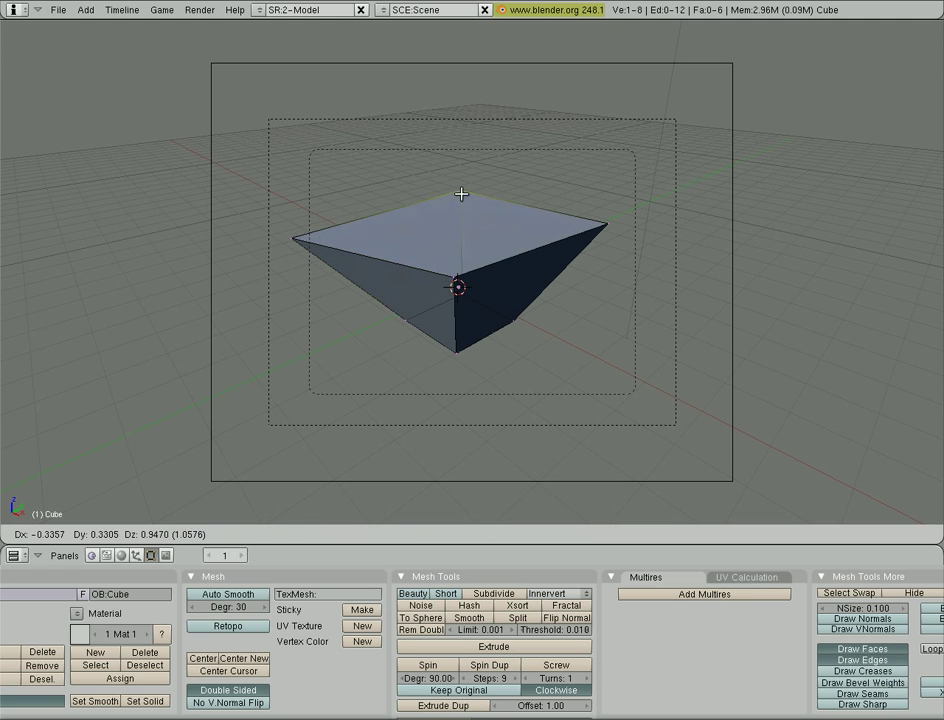
{"action": "left_click", "coordinate": [456, 180]}
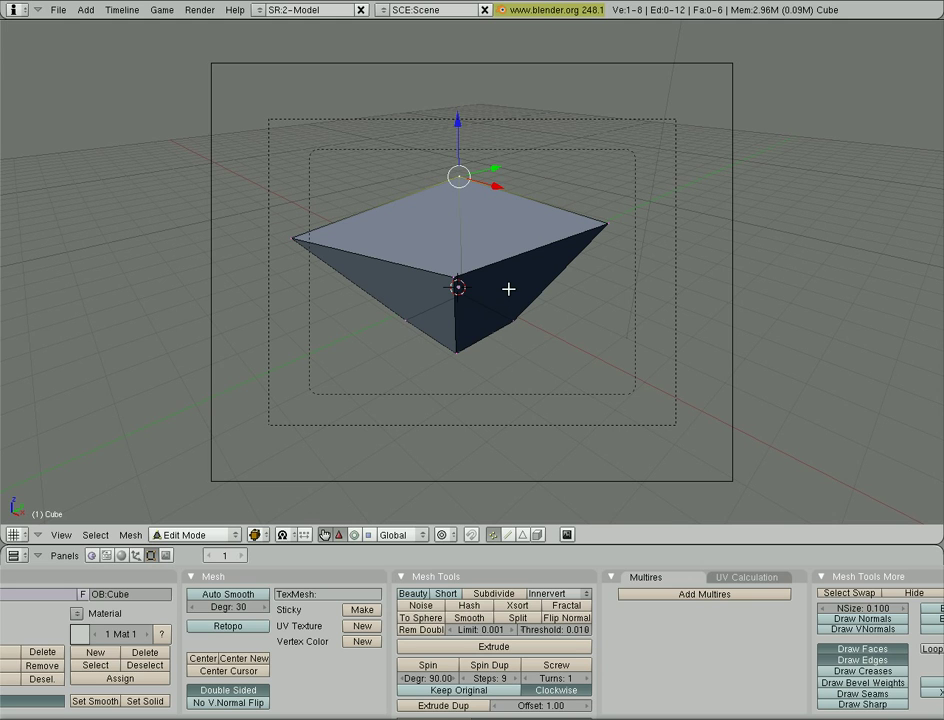
Back in Object Mode, add a UV sphere and move it to the right of the cube.
{"action": "key", "text": "Tab"}
{"action": "key", "text": "Tab"}
{"action": "key", "text": "Tab"}
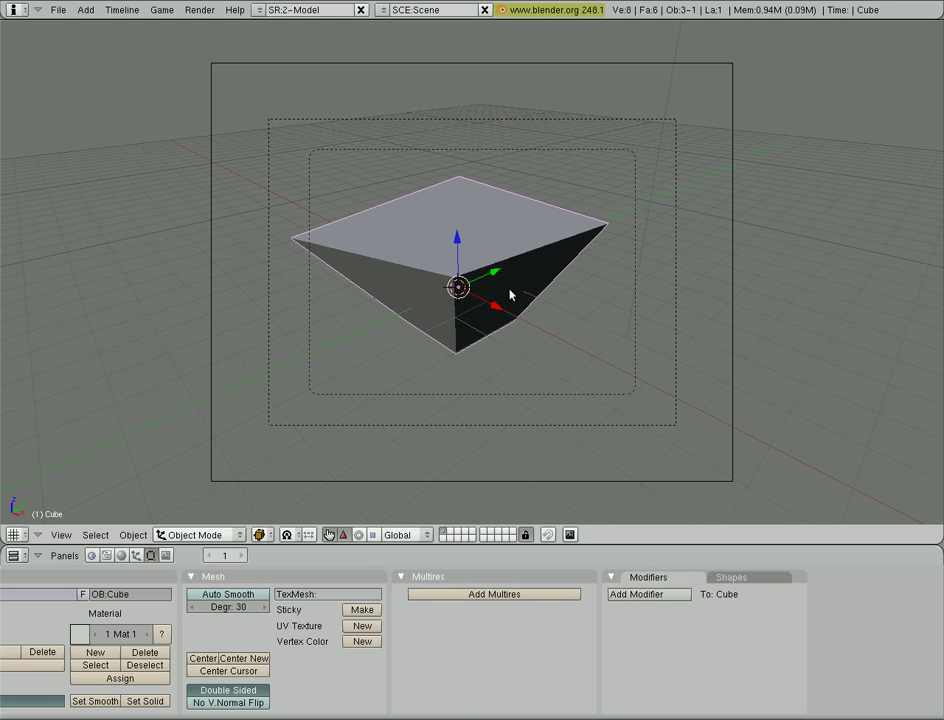
{"action": "key", "text": "space"}
{"action": "mouse_move", "coordinate": [590, 287]}
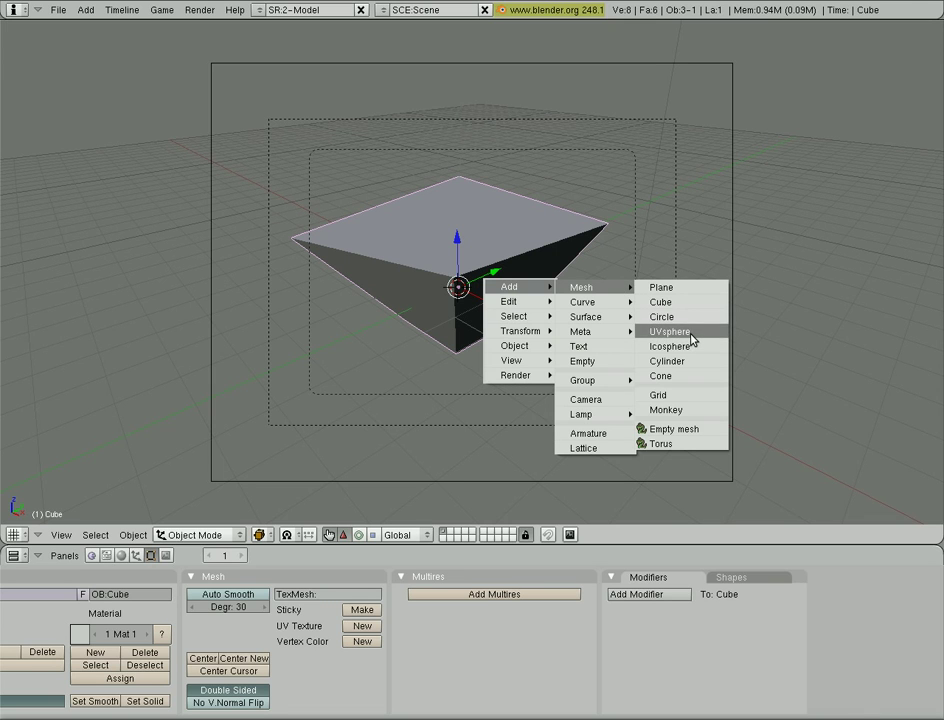
{"action": "left_click", "coordinate": [692, 333]}
{"action": "left_click", "coordinate": [757, 342]}
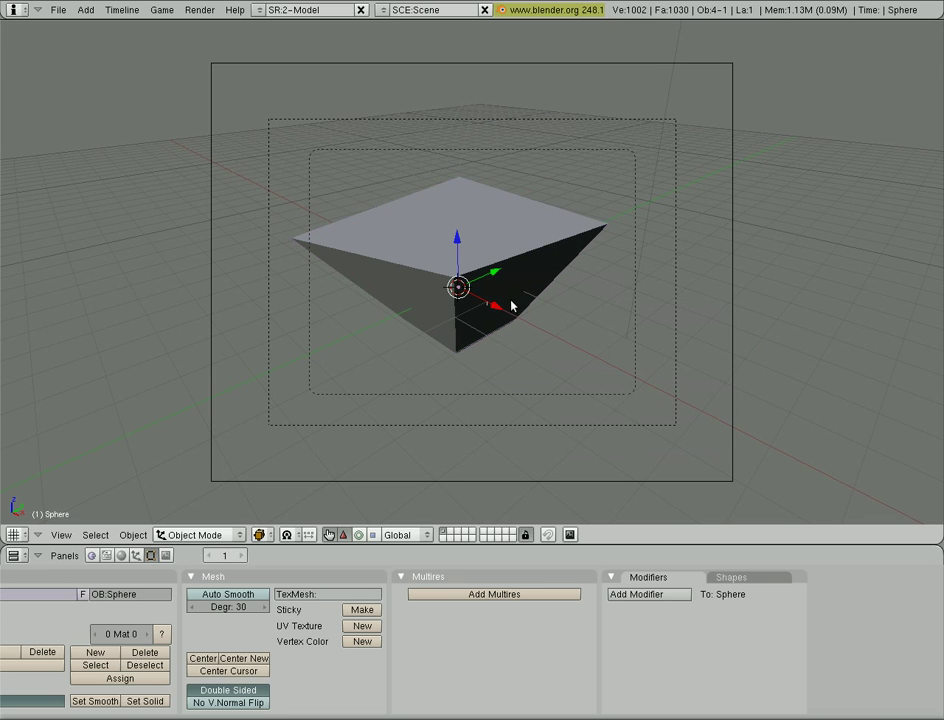
{"action": "key", "text": "g"}
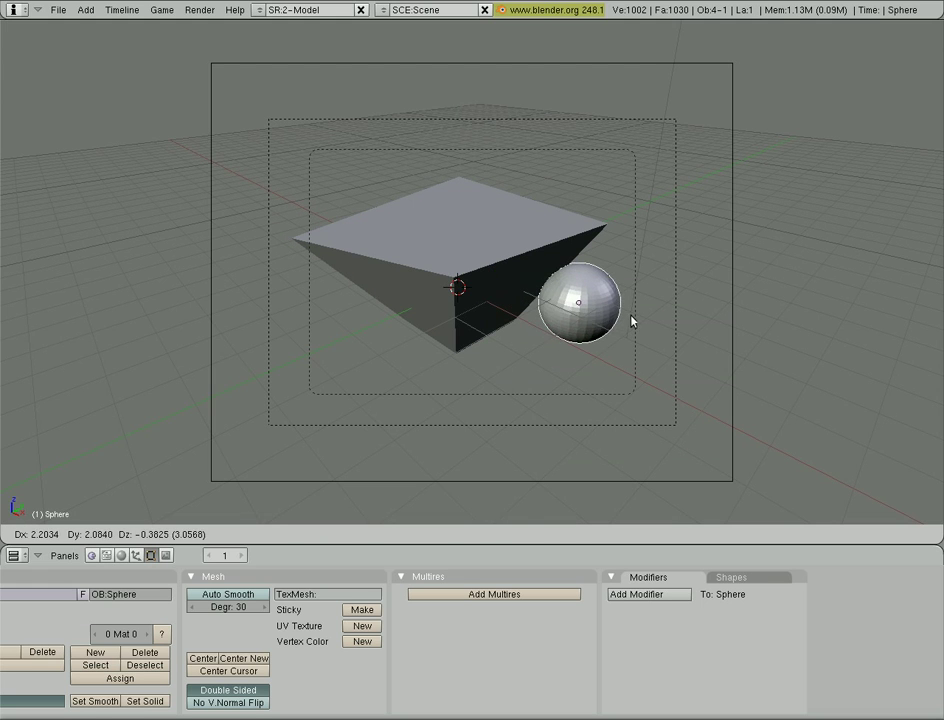
{"action": "left_click", "coordinate": [657, 327]}
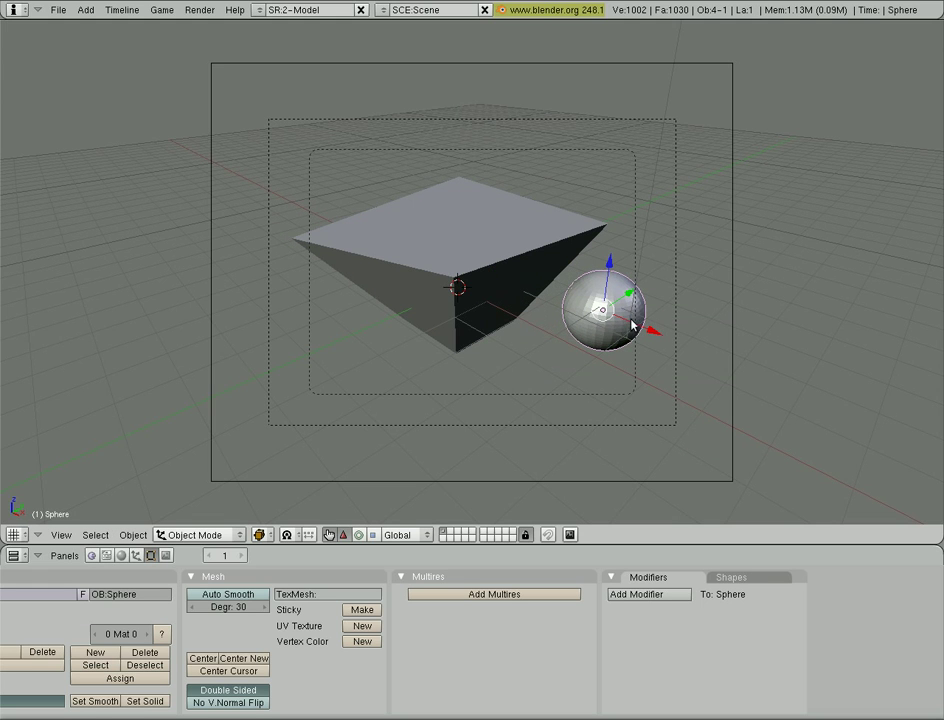
In front view, box-select the sphere's upper vertices and raise them along Z.
{"action": "key", "text": "Tab"}
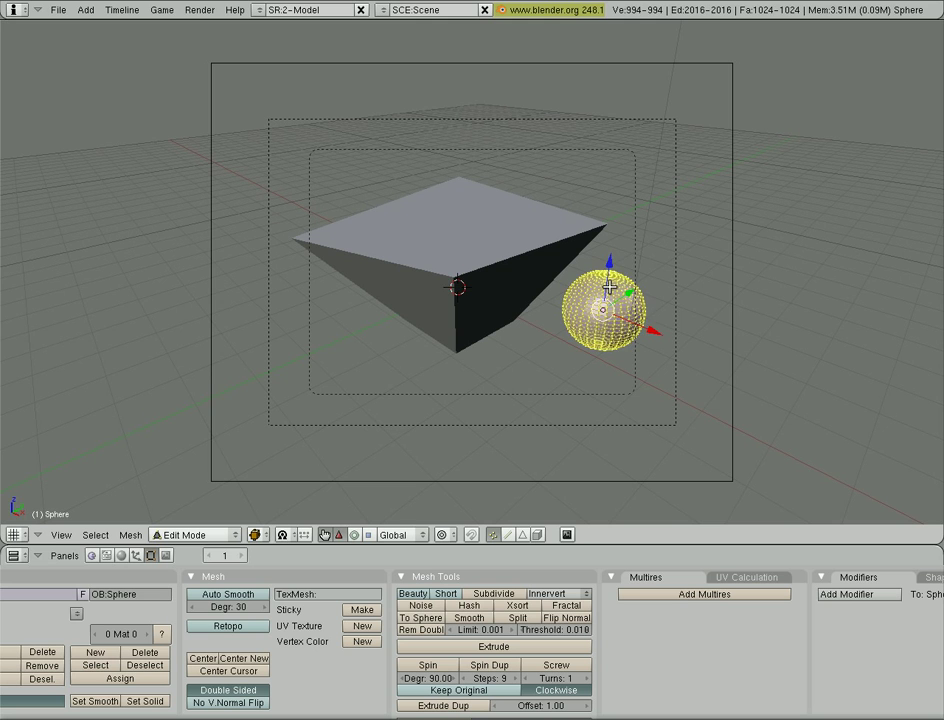
{"action": "right_click", "coordinate": [623, 281]}
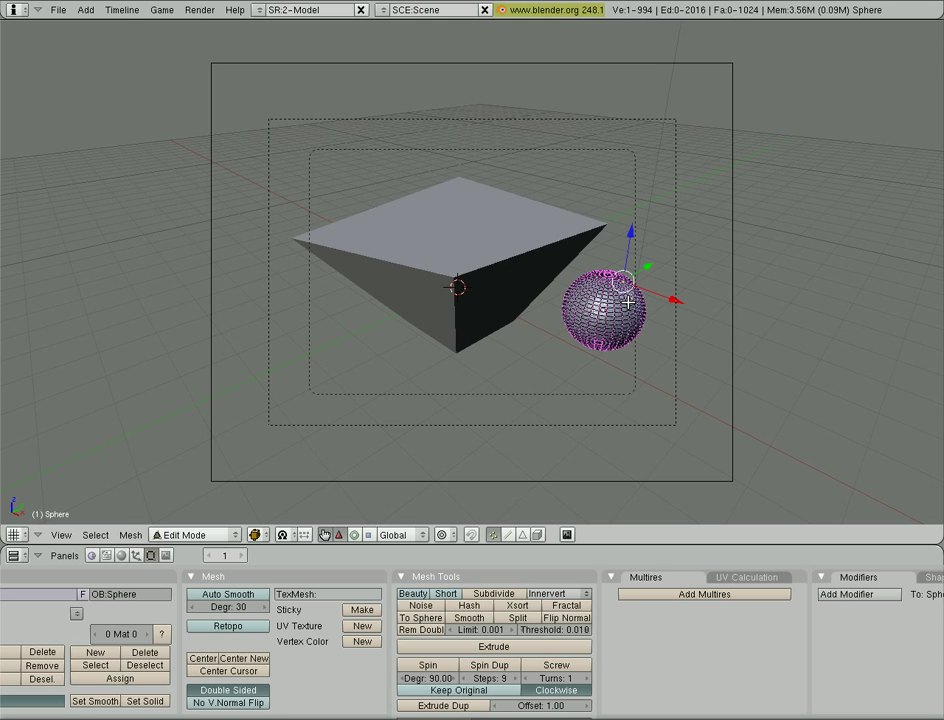
{"action": "scroll", "coordinate": [628, 303], "scroll_direction": "up", "scroll_amount": 2}
{"action": "scroll", "coordinate": [628, 303], "scroll_direction": "up", "scroll_amount": 1}
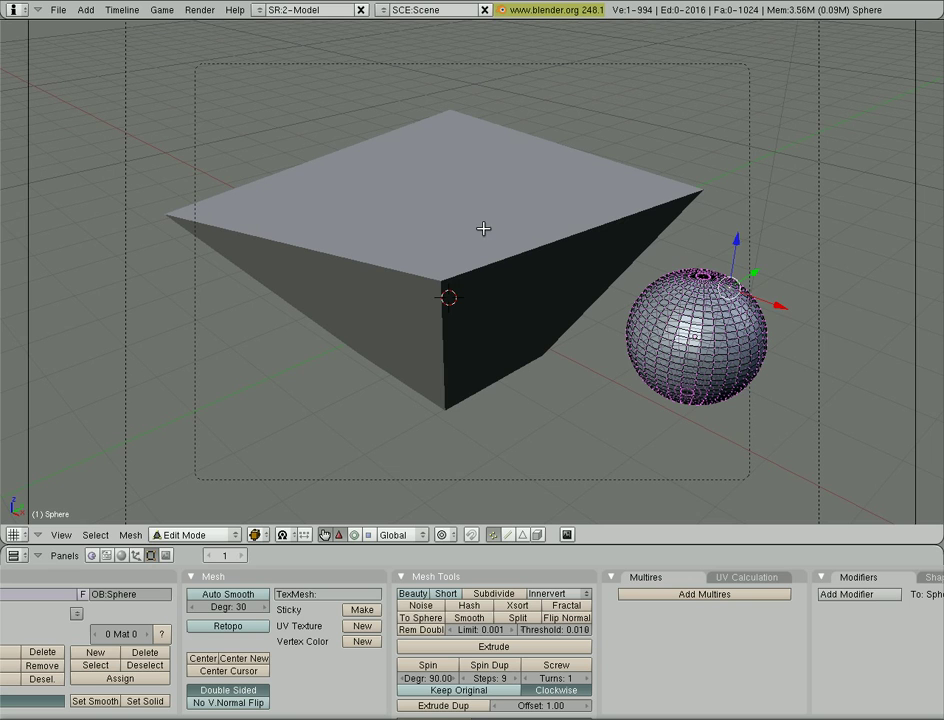
{"action": "key", "text": "KP_1"}
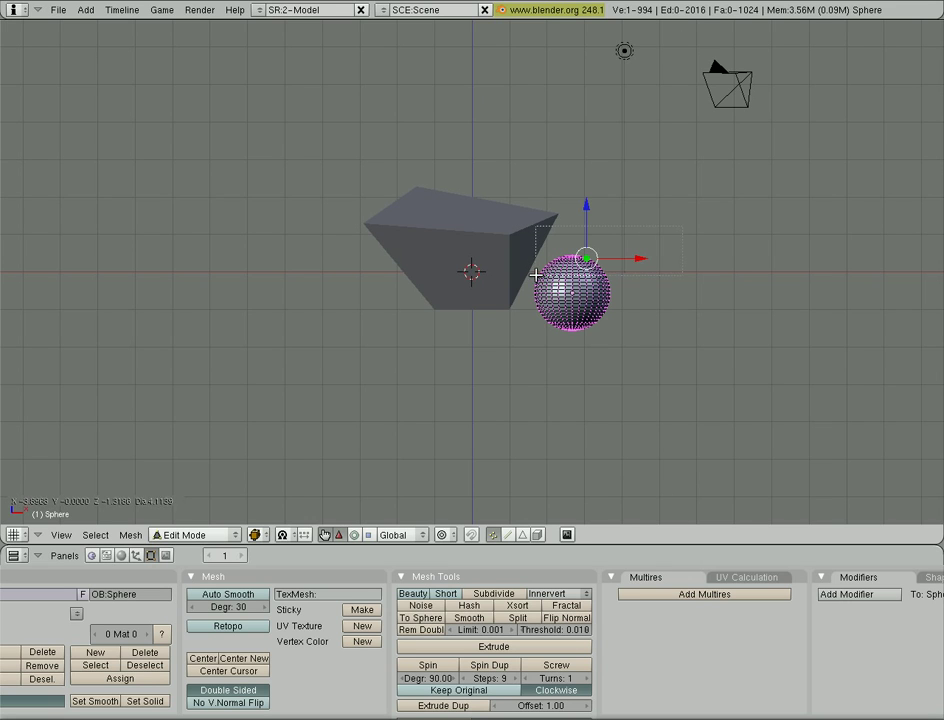
{"action": "key", "text": "b"}
{"action": "left_click_drag", "start_coordinate": [612, 245], "coordinate": [531, 276]}
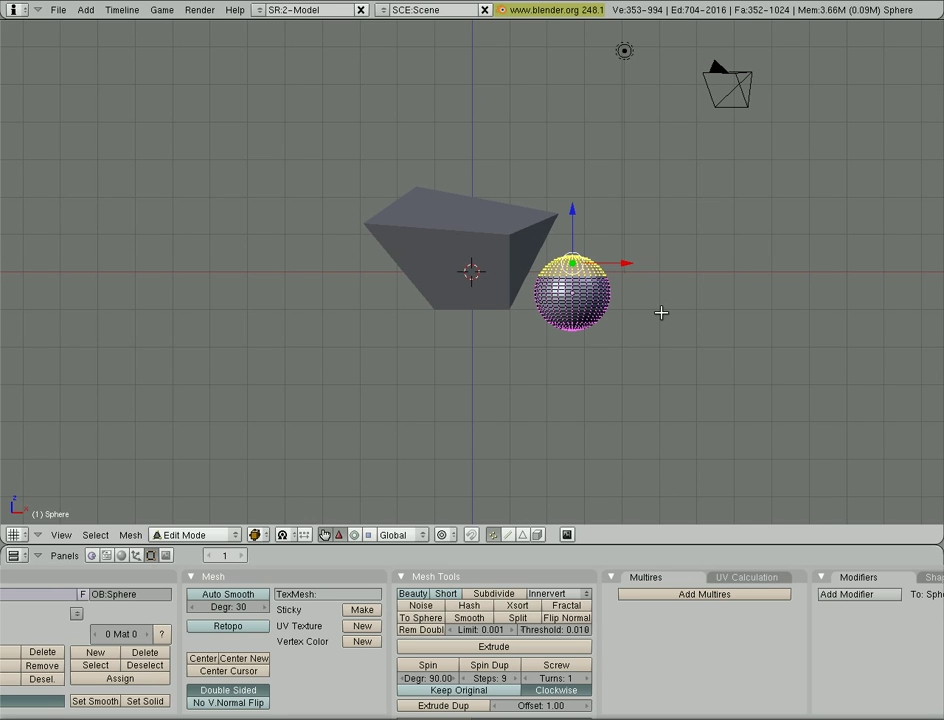
{"action": "key", "text": "g"}
{"action": "key", "text": "z"}
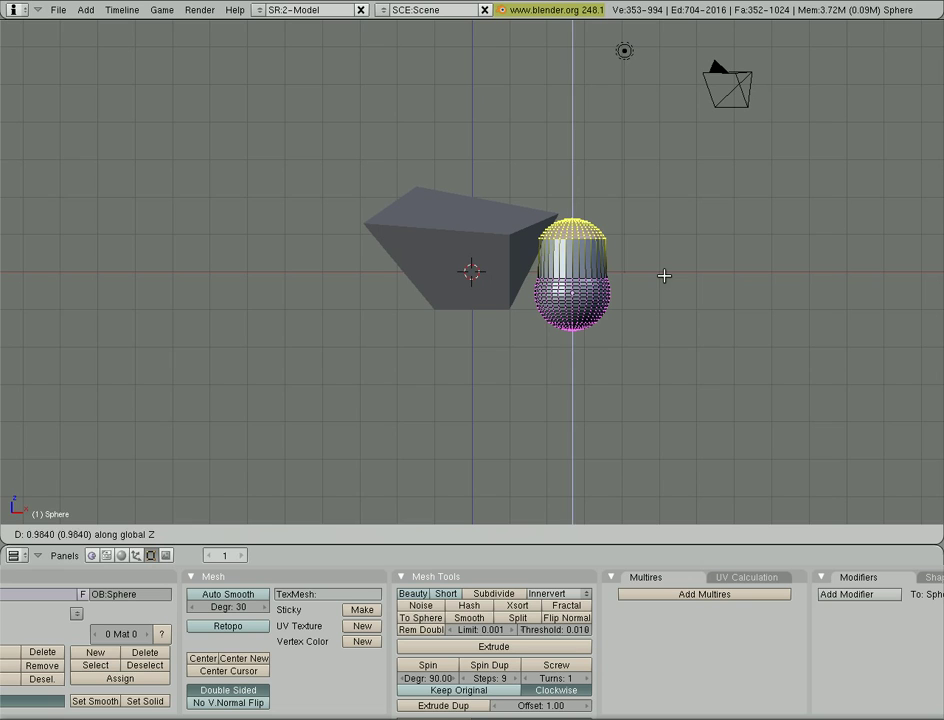
{"action": "left_click", "coordinate": [666, 274]}
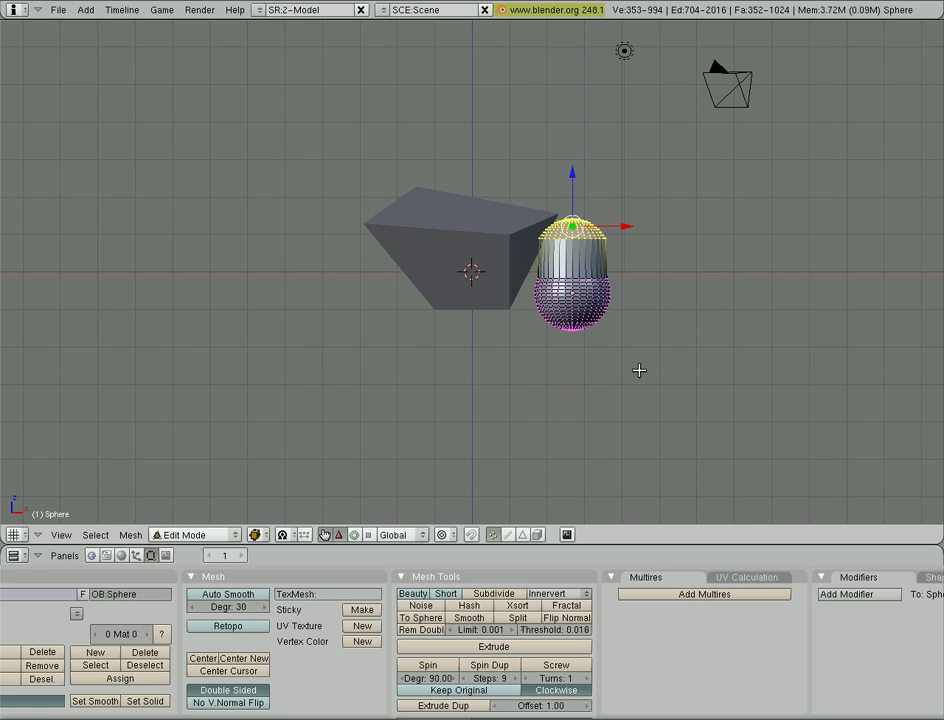
Box-select the lower vertices, pull them down along Z, and scale them into a point.
{"action": "key", "text": "a"}
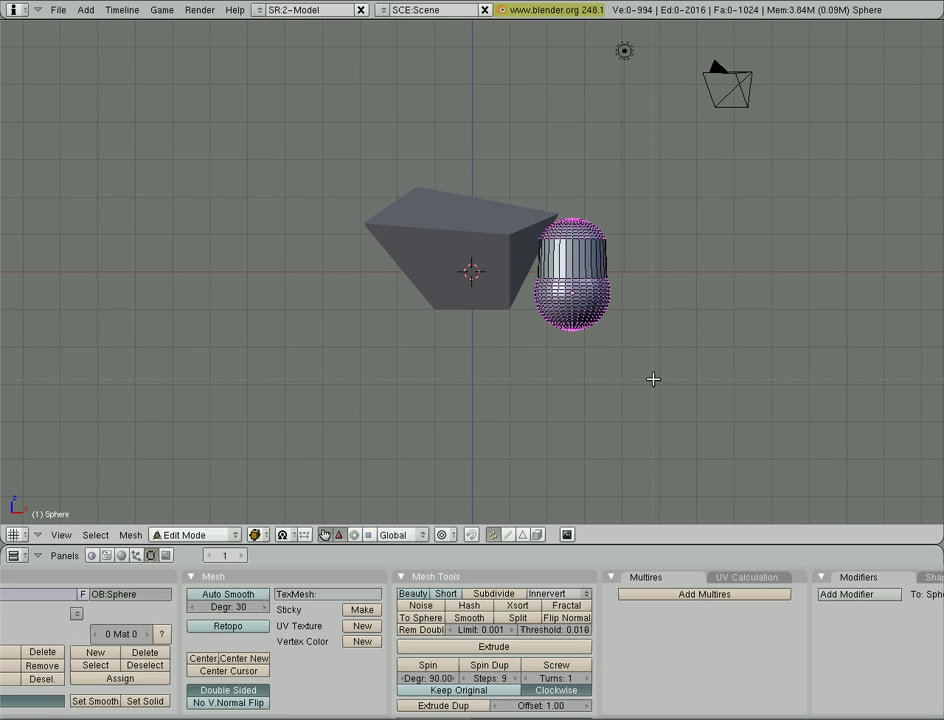
{"action": "key", "text": "b"}
{"action": "left_click_drag", "start_coordinate": [651, 379], "coordinate": [525, 316]}
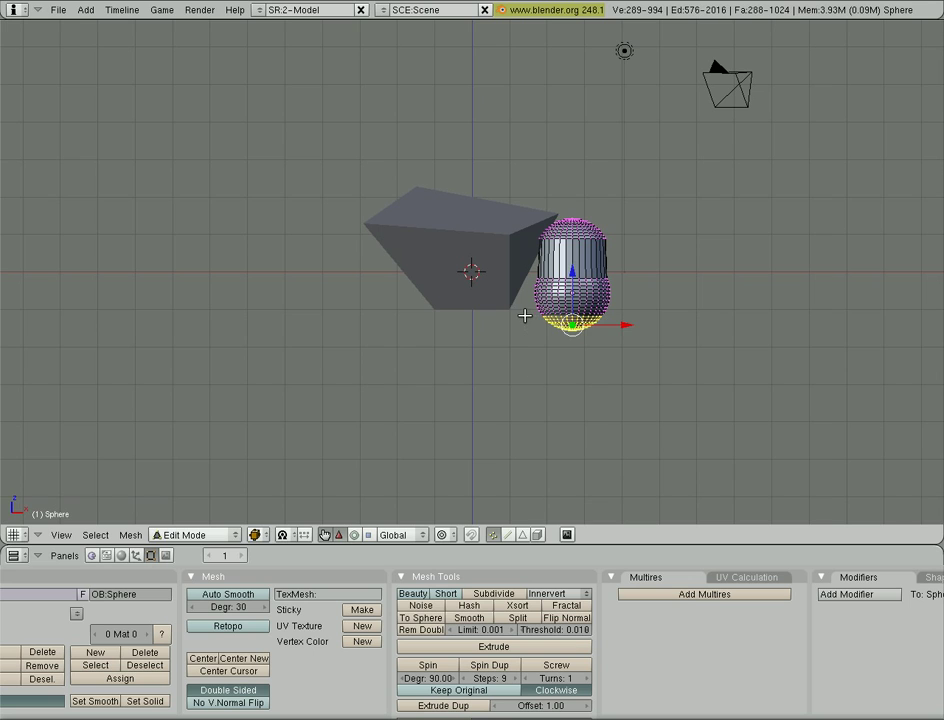
{"action": "key", "text": "g"}
{"action": "key", "text": "z"}
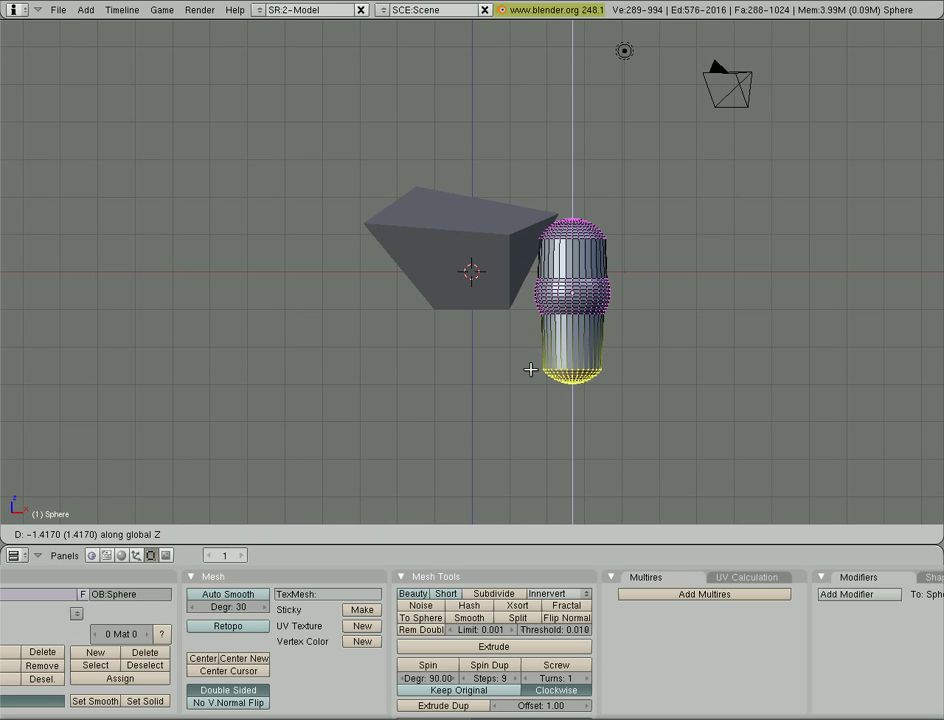
{"action": "left_click", "coordinate": [531, 367]}
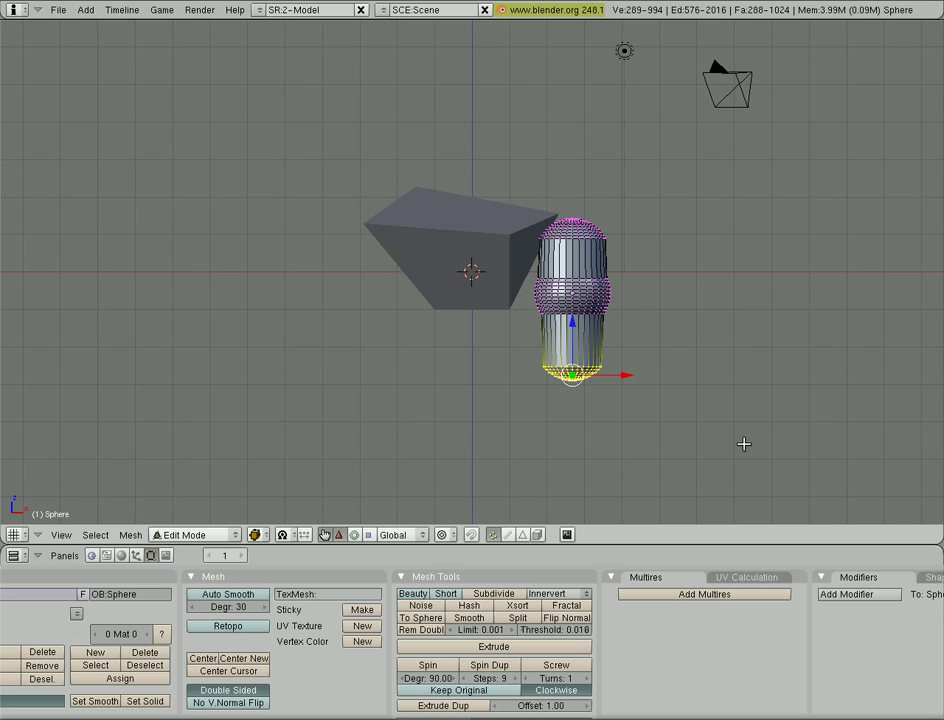
{"action": "key", "text": "s"}
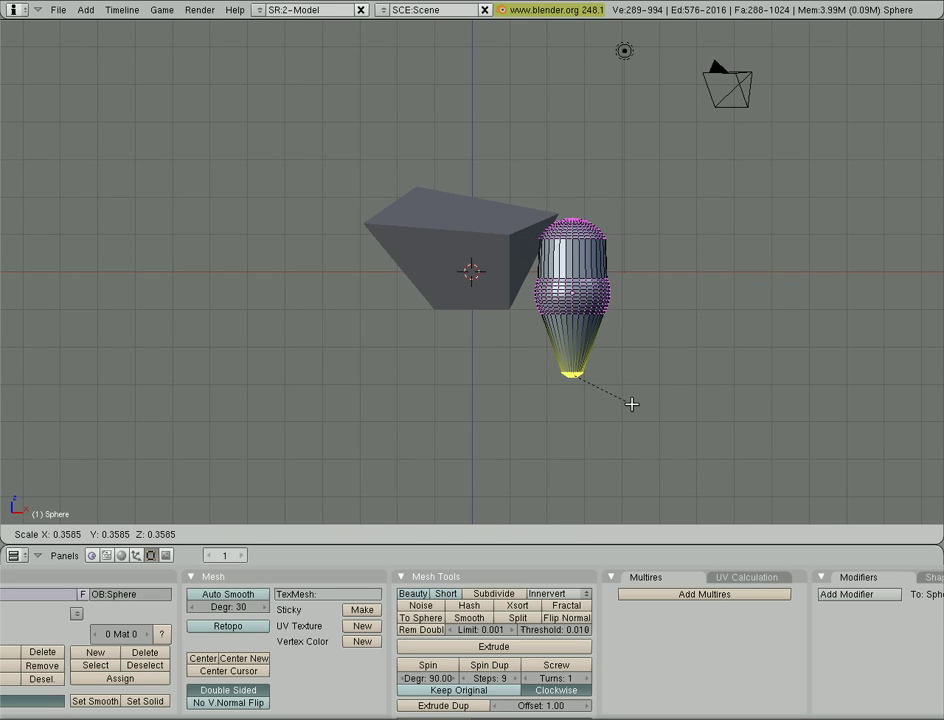
{"action": "left_click", "coordinate": [631, 404]}
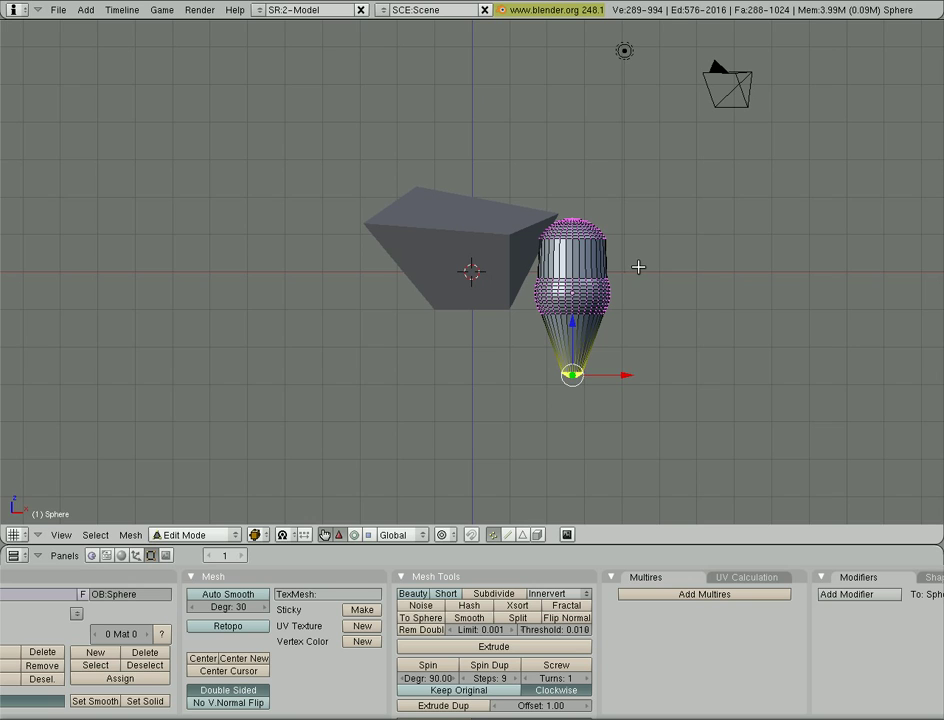
Box-select the sphere's top cap and rotate it about 86° around the Y axis.
{"action": "key", "text": "a"}
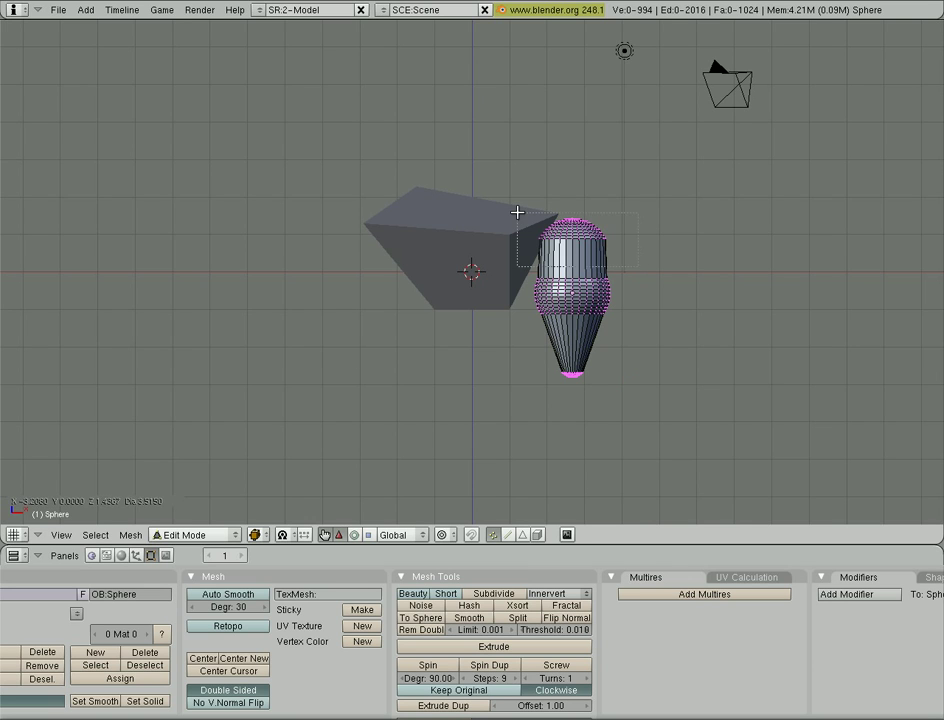
{"action": "key", "text": "b"}
{"action": "left_click_drag", "start_coordinate": [516, 210], "coordinate": [628, 240]}
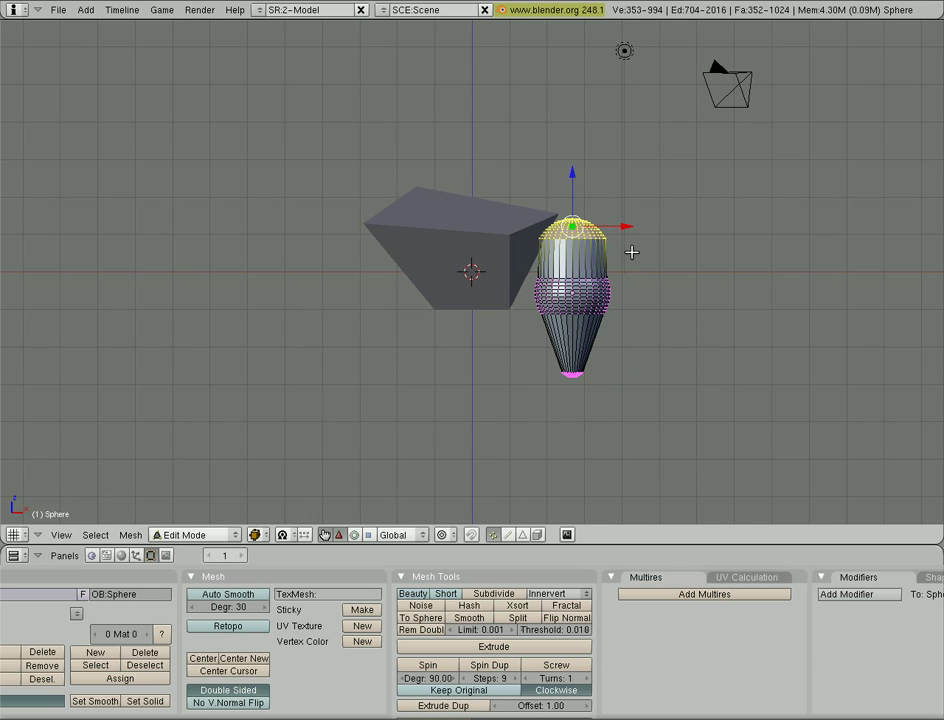
{"action": "key", "text": "r"}
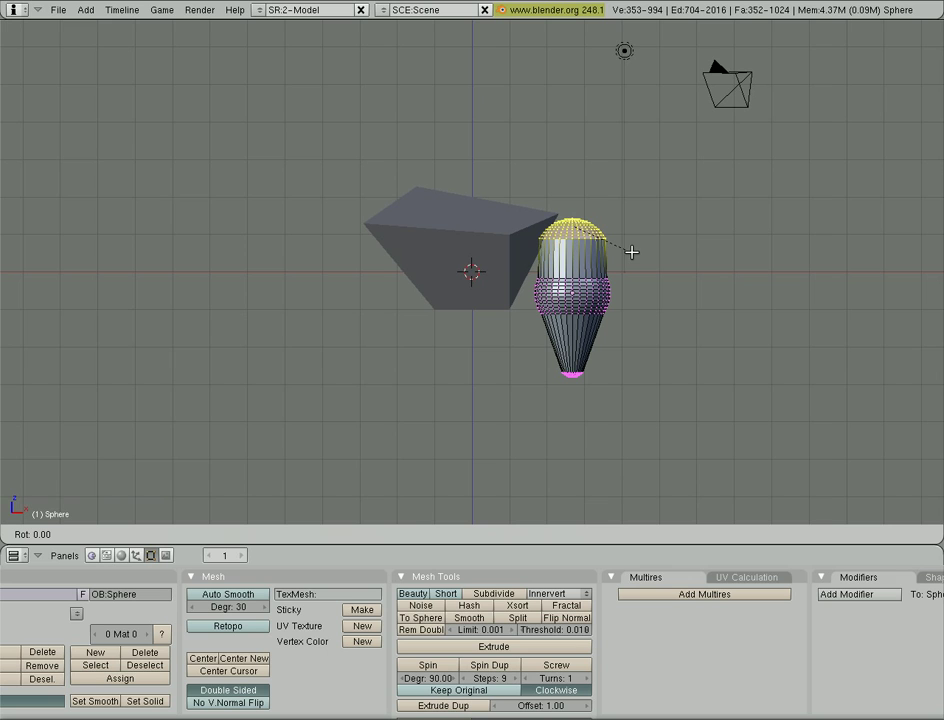
{"action": "key", "text": "y"}
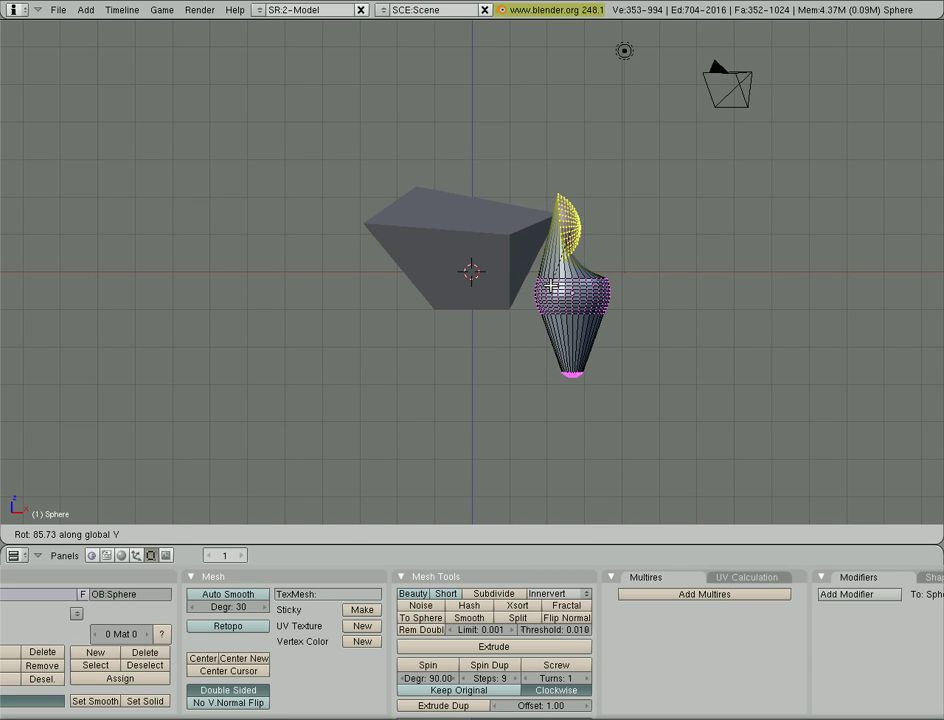
{"action": "left_click", "coordinate": [552, 286]}
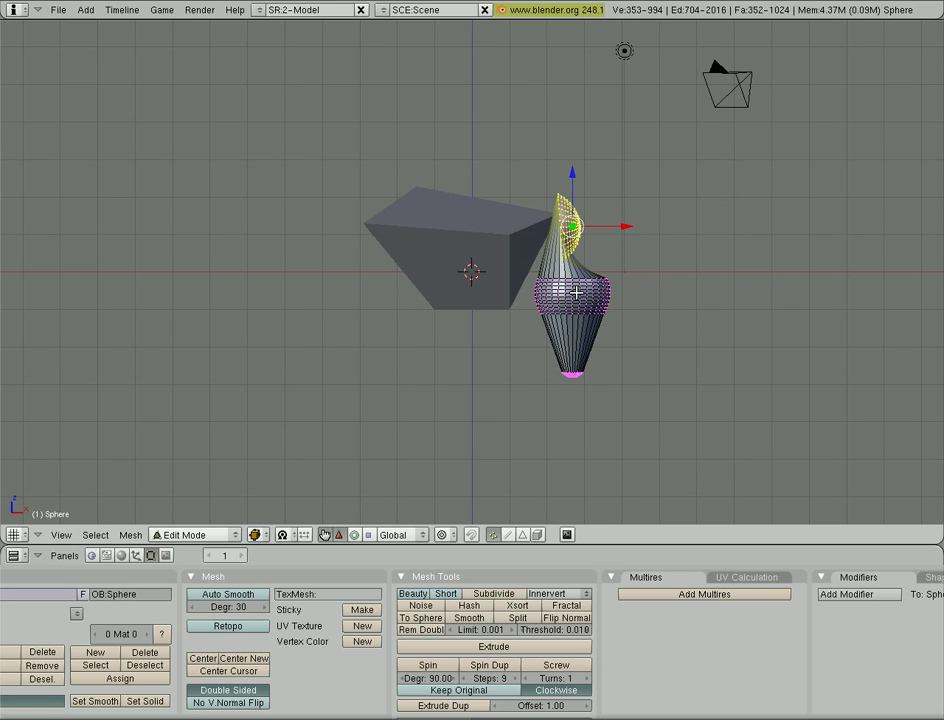
Shift the rotated cap right along X and return to Object Mode.
{"action": "key", "text": "g"}
{"action": "key", "text": "x"}
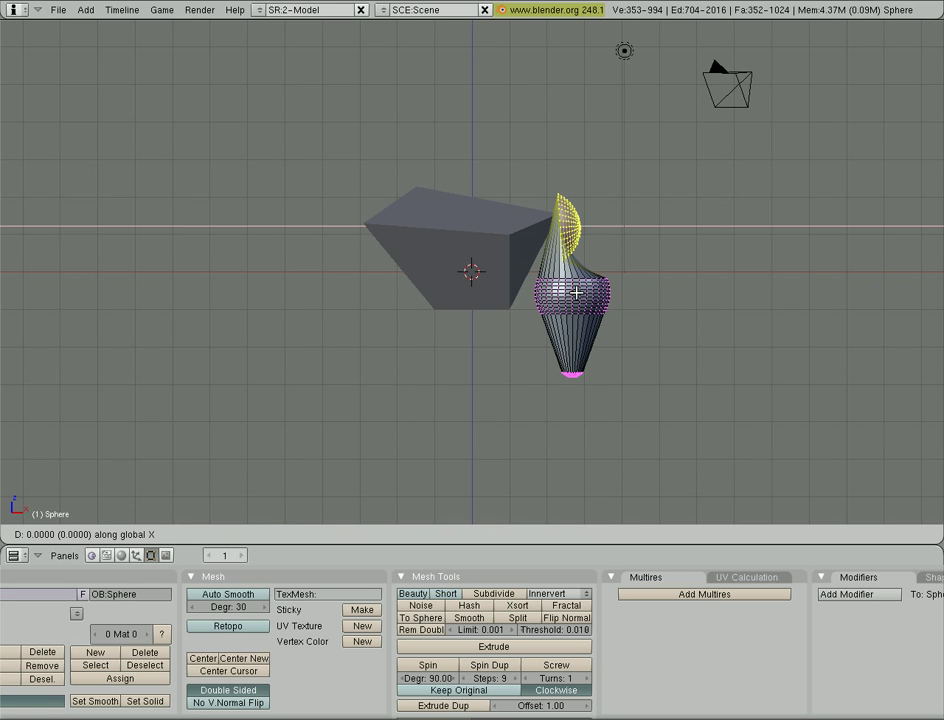
{"action": "left_click", "coordinate": [635, 289]}
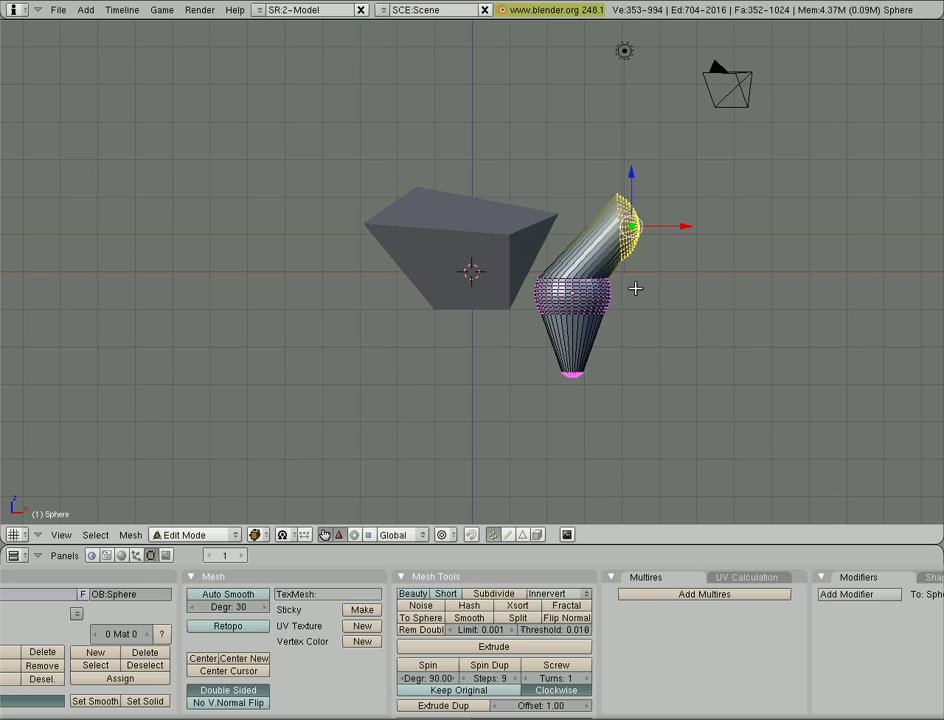
{"action": "key", "text": "Tab"}
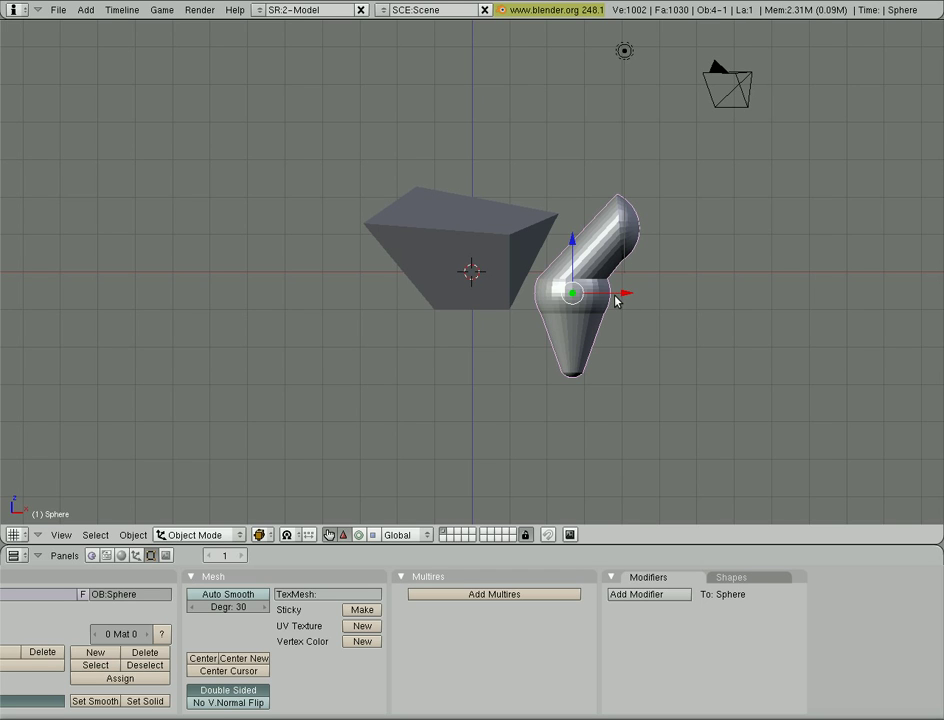
Move the sphere's selected vertices in Edit Mode, then add the cube to the sphere's selection.
{"action": "key", "text": "Tab"}
{"action": "key", "text": "Tab"}
{"action": "key", "text": "Tab"}
{"action": "key", "text": "Tab"}
{"action": "key", "text": "Tab"}
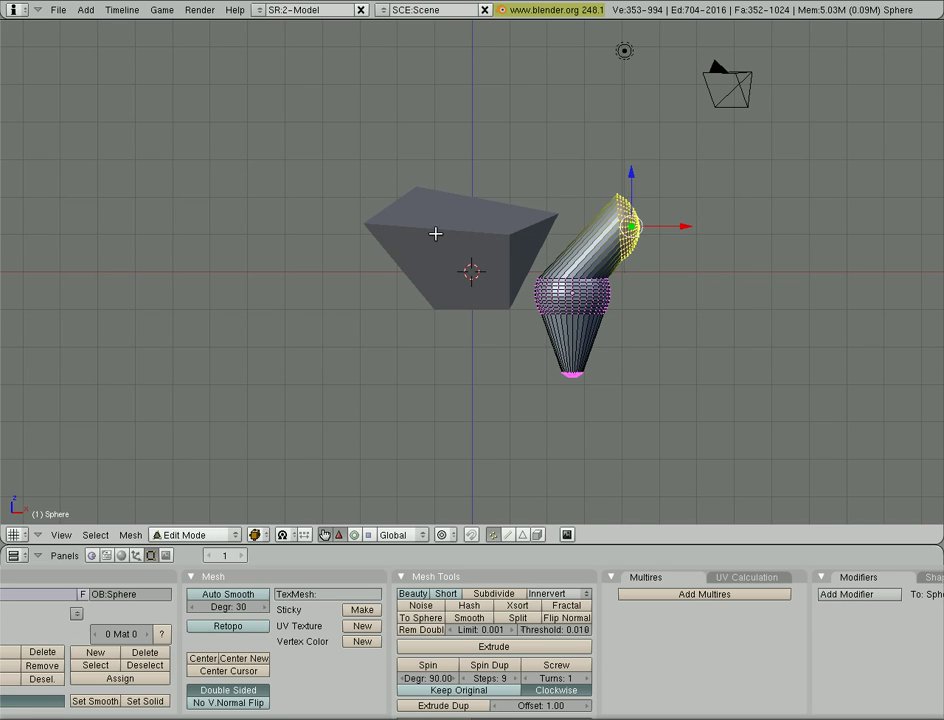
{"action": "key", "text": "g"}
{"action": "left_click", "coordinate": [618, 48]}
{"action": "key", "text": "Tab"}
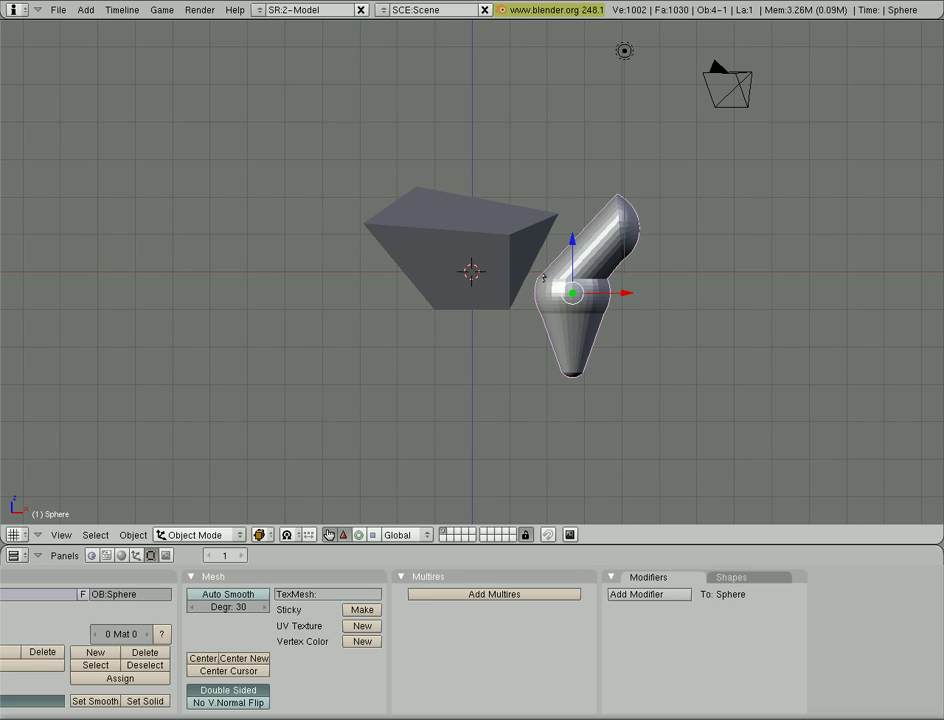
{"action": "right_click", "coordinate": [519, 252], "text": "shift"}
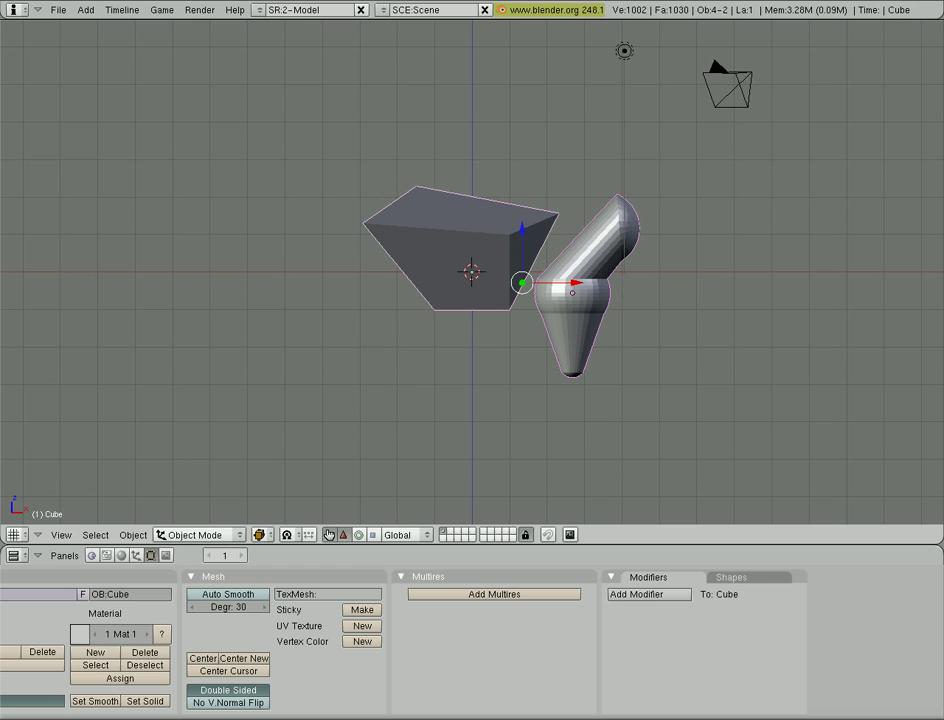
Join the cube and bent sphere with Object > Join Objects into one Cube object.
{"action": "left_click", "coordinate": [133, 535]}
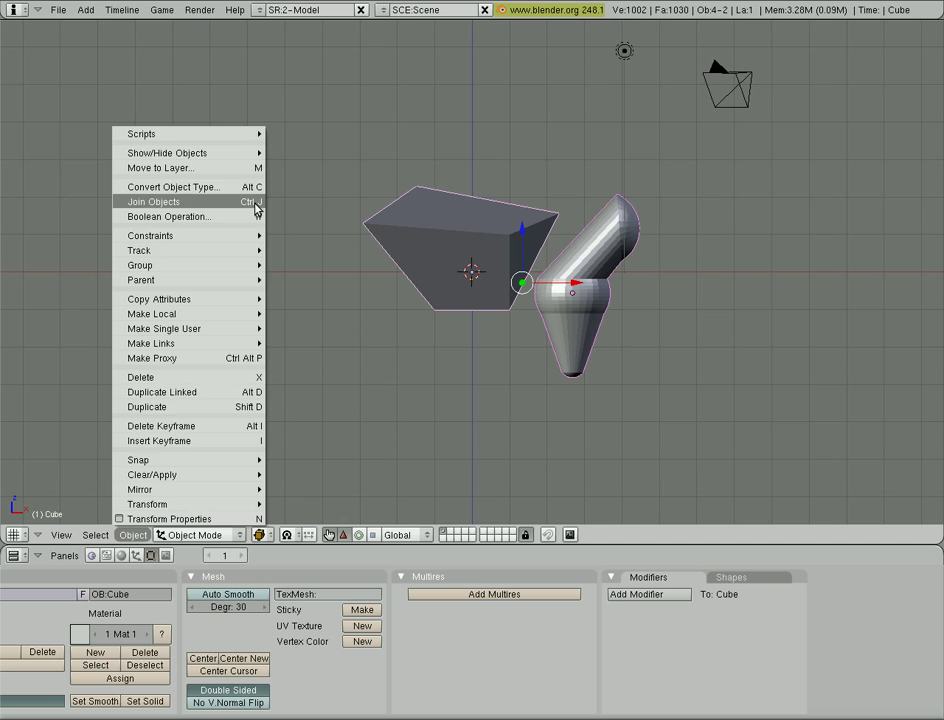
{"action": "left_click", "coordinate": [255, 202]}
{"action": "left_click", "coordinate": [255, 205]}
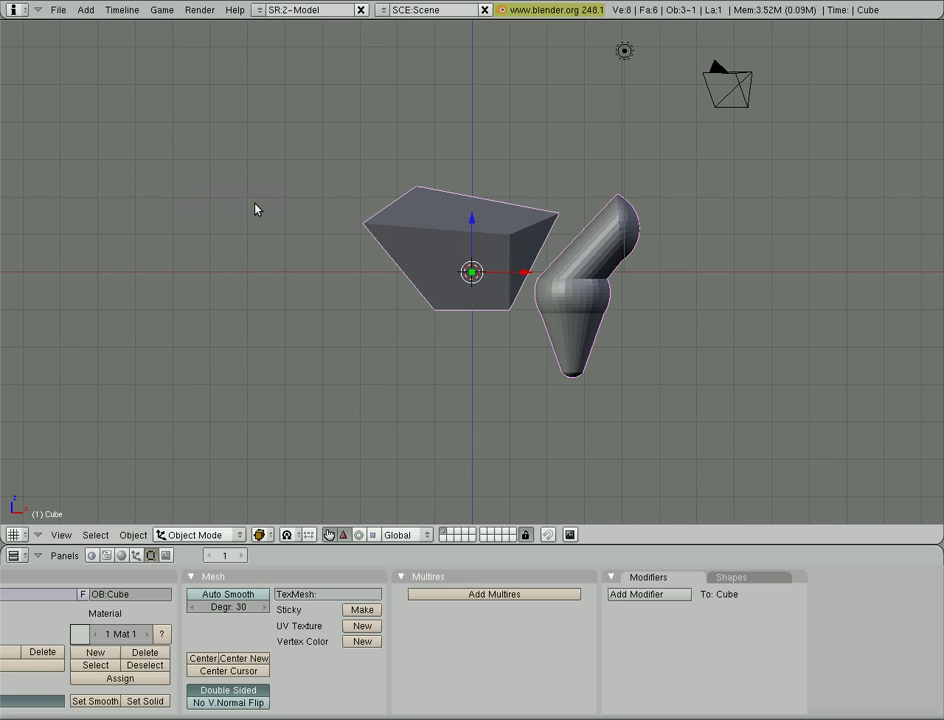
Cancel a move of the joined object, enter Edit Mode and select the tube's top vertex.
{"action": "key", "text": "g"}
{"action": "right_click", "coordinate": [562, 305]}
{"action": "key", "text": "Tab"}
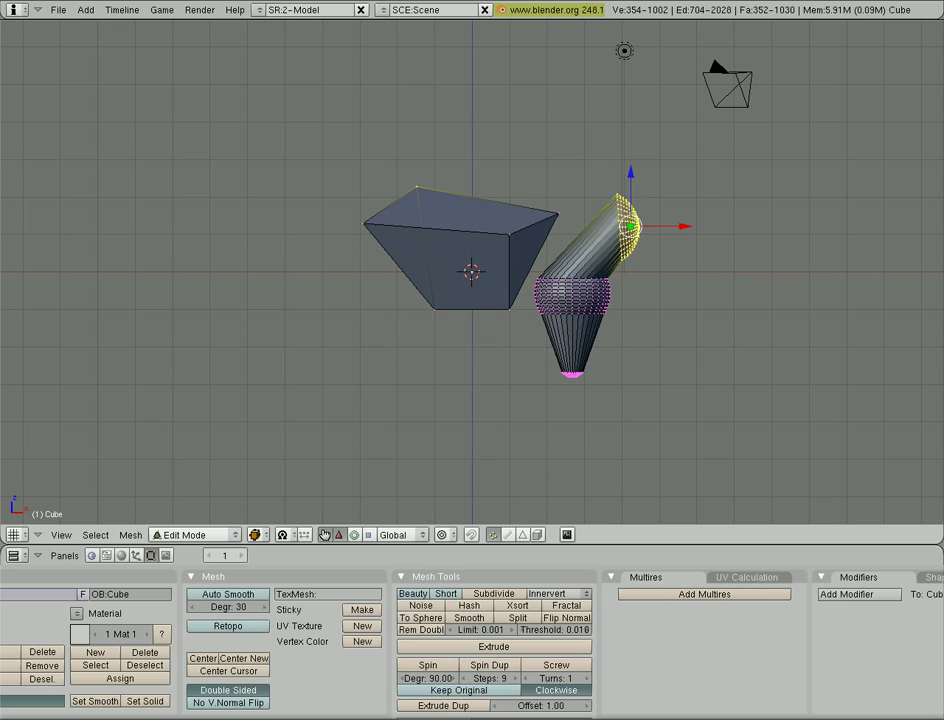
{"action": "right_click", "coordinate": [510, 234]}
{"action": "right_click", "coordinate": [558, 213]}
{"action": "right_click", "coordinate": [577, 301]}
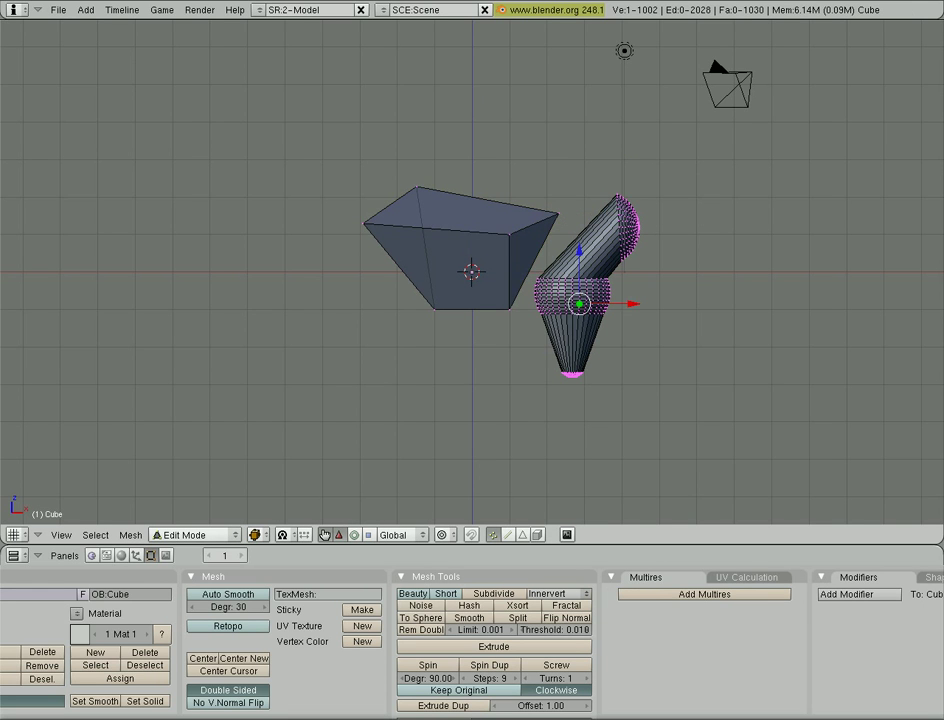
{"action": "right_click", "coordinate": [509, 235]}
{"action": "right_click", "coordinate": [362, 223]}
{"action": "right_click", "coordinate": [436, 191]}
{"action": "right_click", "coordinate": [638, 236]}
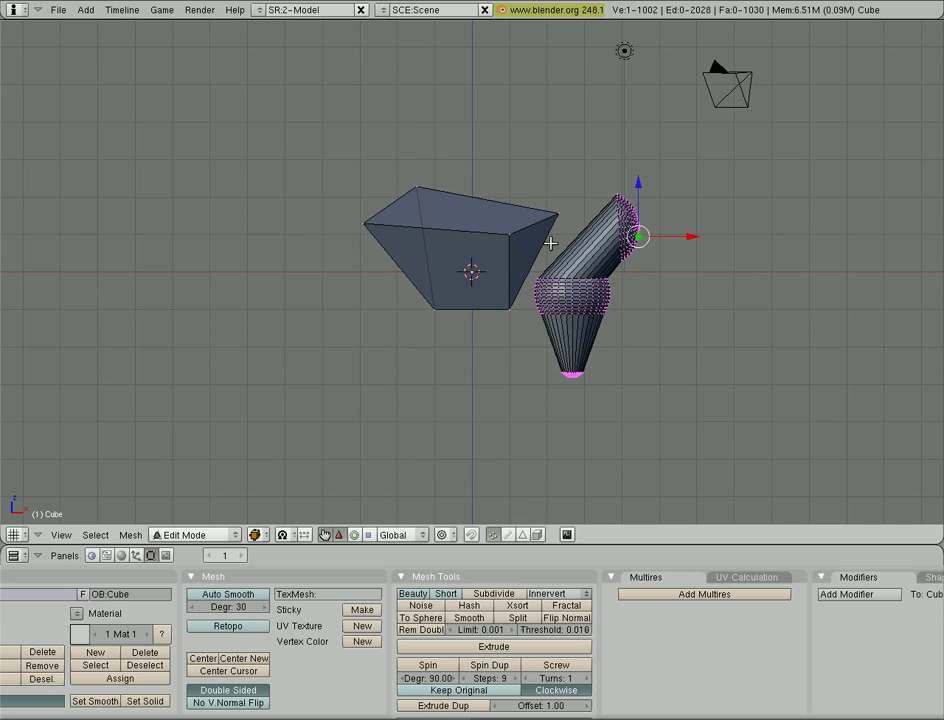
Grow the selection four times across the tube into the cone, then reselect only the tube-top vertex.
{"action": "scroll", "coordinate": [550, 243], "scroll_direction": "up", "scroll_amount": 1}
{"action": "scroll", "coordinate": [550, 243], "scroll_direction": "up", "scroll_amount": 3}
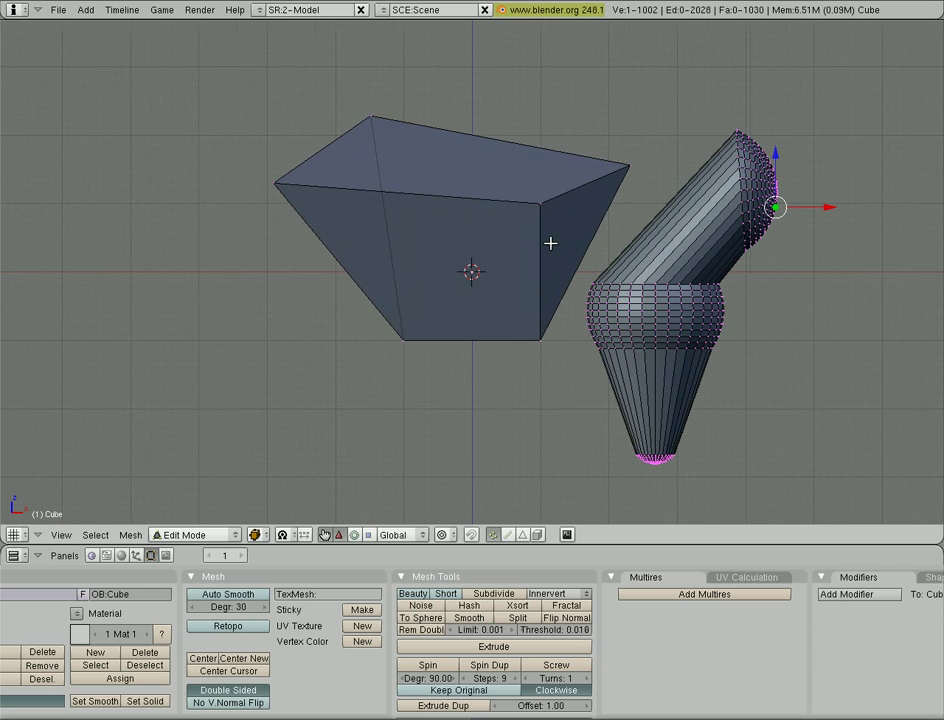
{"action": "scroll", "coordinate": [550, 243], "scroll_direction": "down", "scroll_amount": 3}
{"action": "scroll", "coordinate": [550, 243], "scroll_direction": "up", "scroll_amount": 2}
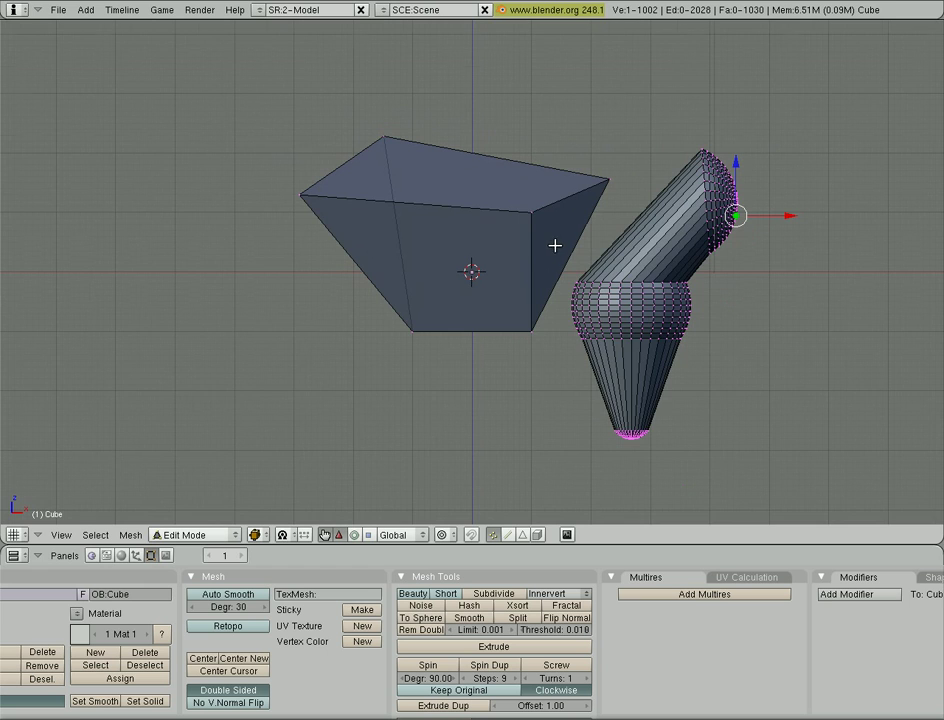
{"action": "scroll", "coordinate": [550, 243], "scroll_direction": "down", "scroll_amount": 1}
{"action": "scroll", "coordinate": [556, 245], "scroll_direction": "up", "scroll_amount": 1}
{"action": "scroll", "coordinate": [560, 246], "scroll_direction": "down", "scroll_amount": 1}
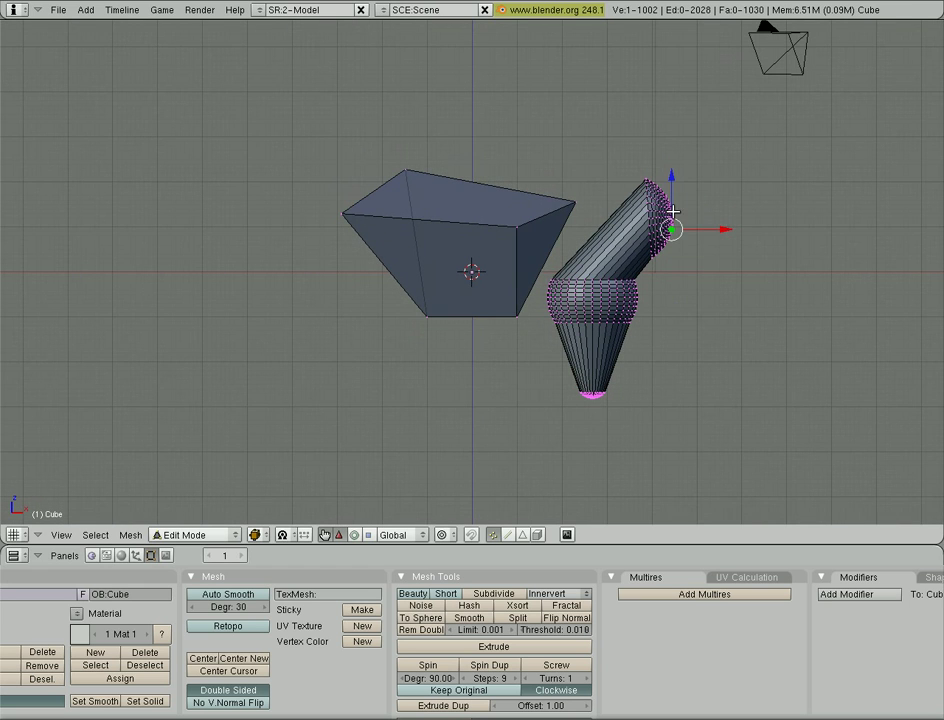
{"action": "key", "text": "ctrl+KP_Add"}
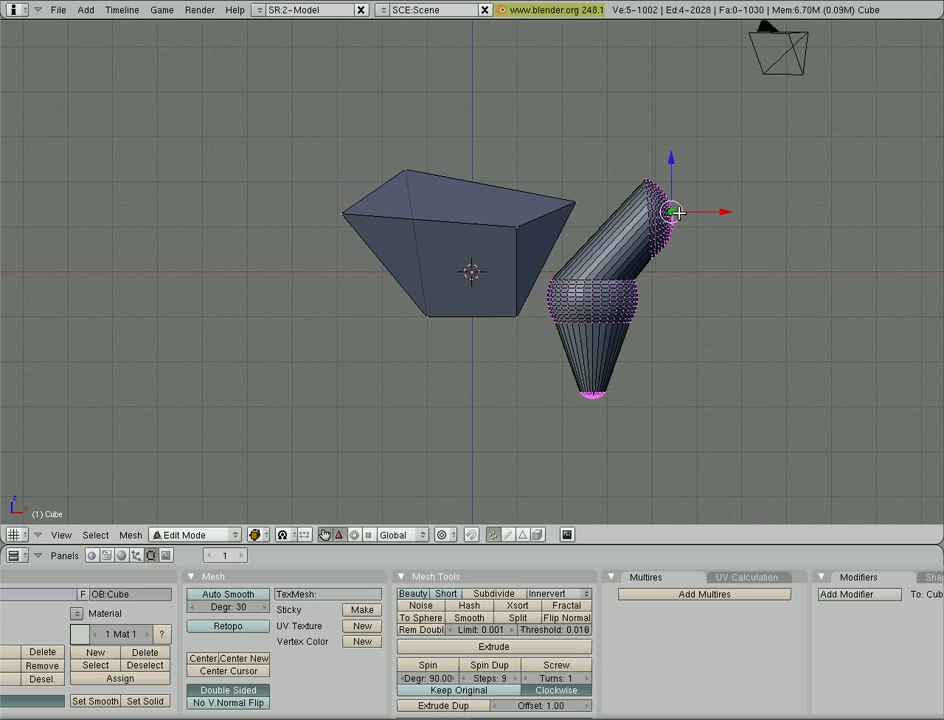
{"action": "key", "text": "ctrl+KP_Add"}
{"action": "key", "text": "ctrl+KP_Add"}
{"action": "key", "text": "ctrl+KP_Add"}
{"action": "key", "text": "ctrl+KP_Add"}
{"action": "key", "text": "ctrl+KP_Add"}
{"action": "key", "text": "ctrl+KP_Add"}
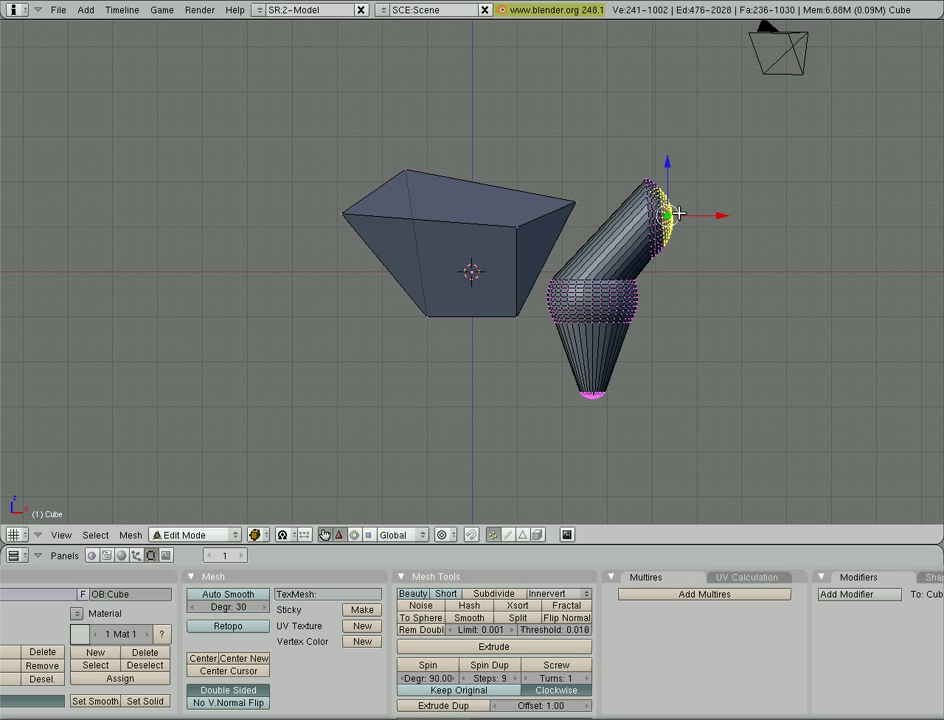
{"action": "key", "text": "ctrl+KP_Add"}
{"action": "key", "text": "ctrl+KP_Add"}
{"action": "key", "text": "ctrl+KP_Add"}
{"action": "key", "text": "ctrl+KP_Add"}
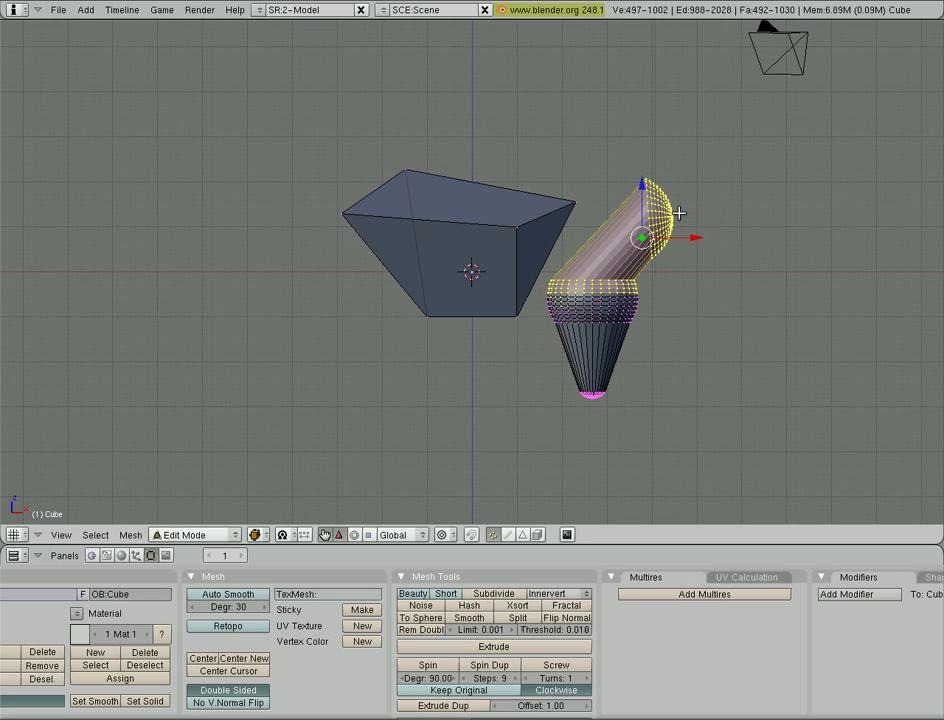
{"action": "key", "text": "ctrl+KP_Add"}
{"action": "key", "text": "ctrl+KP_Add"}
{"action": "key", "text": "ctrl+KP_Add"}
{"action": "key", "text": "ctrl+KP_Add"}
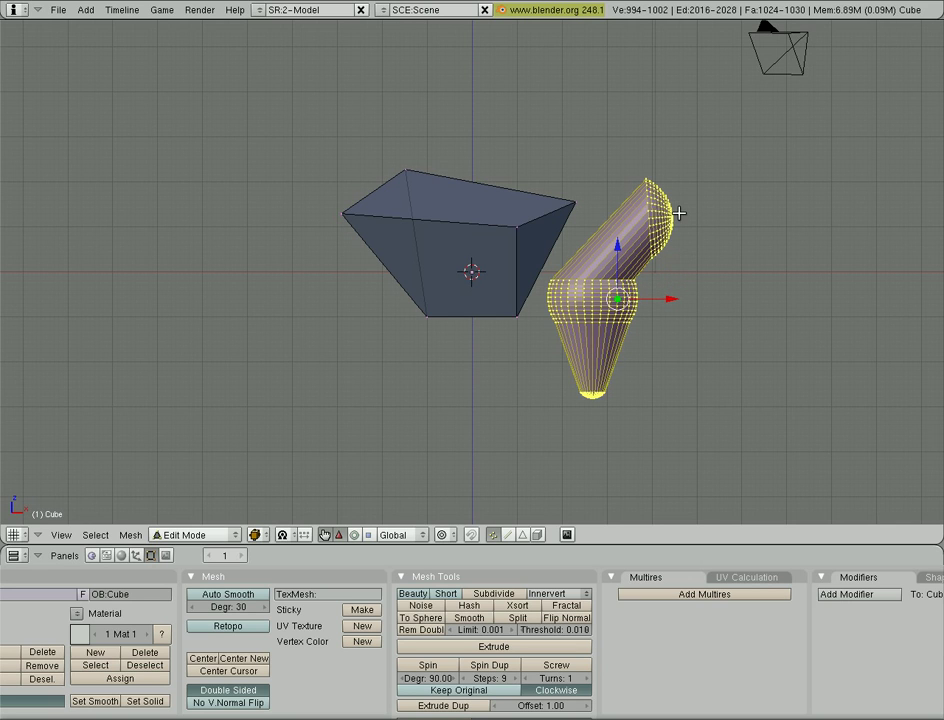
{"action": "right_click", "coordinate": [677, 214]}
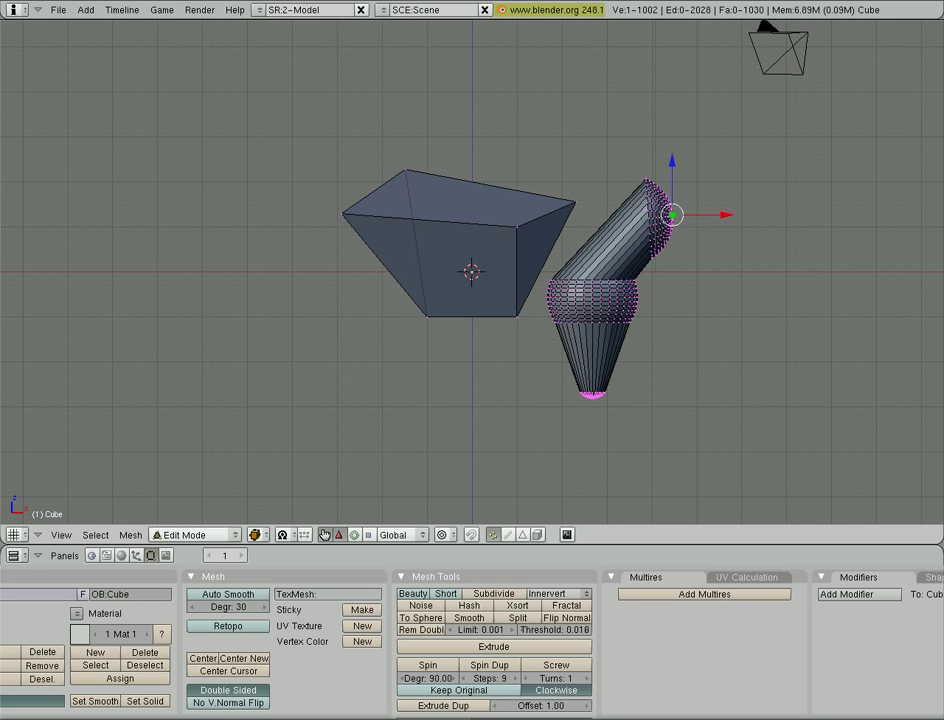
Select the vertex at the middle ring's centre and zoom in around it.
{"action": "right_click", "coordinate": [596, 301], "text": "alt"}
{"action": "scroll", "coordinate": [600, 320], "scroll_direction": "up", "scroll_amount": 5}
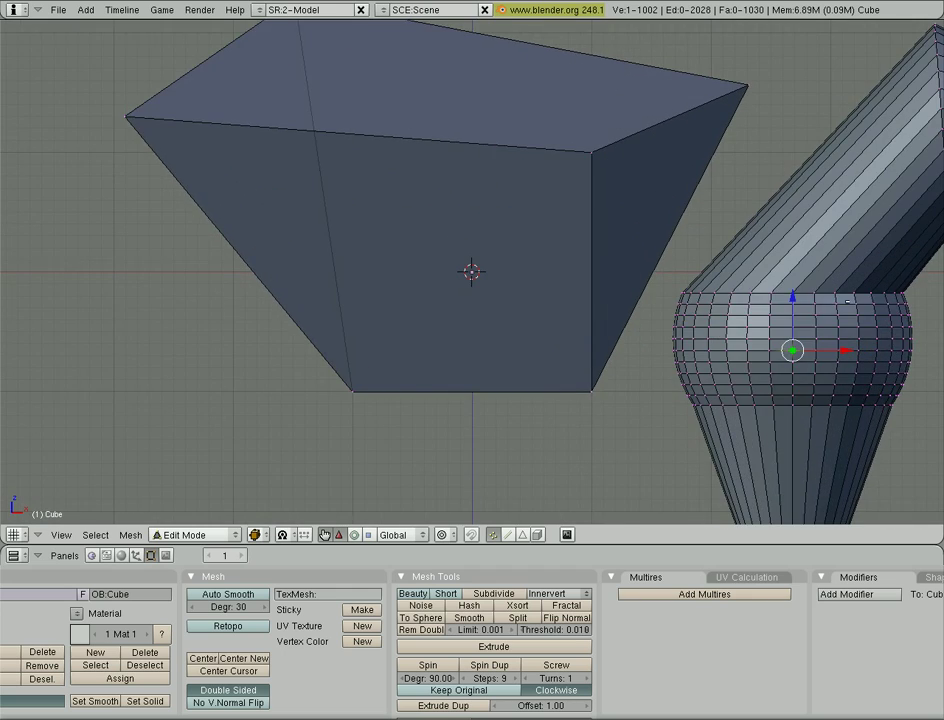
{"action": "middle_click_drag", "start_coordinate": [717, 329], "coordinate": [317, 366], "text": "shift"}
{"action": "scroll", "coordinate": [445, 383], "scroll_direction": "up", "scroll_amount": 4}
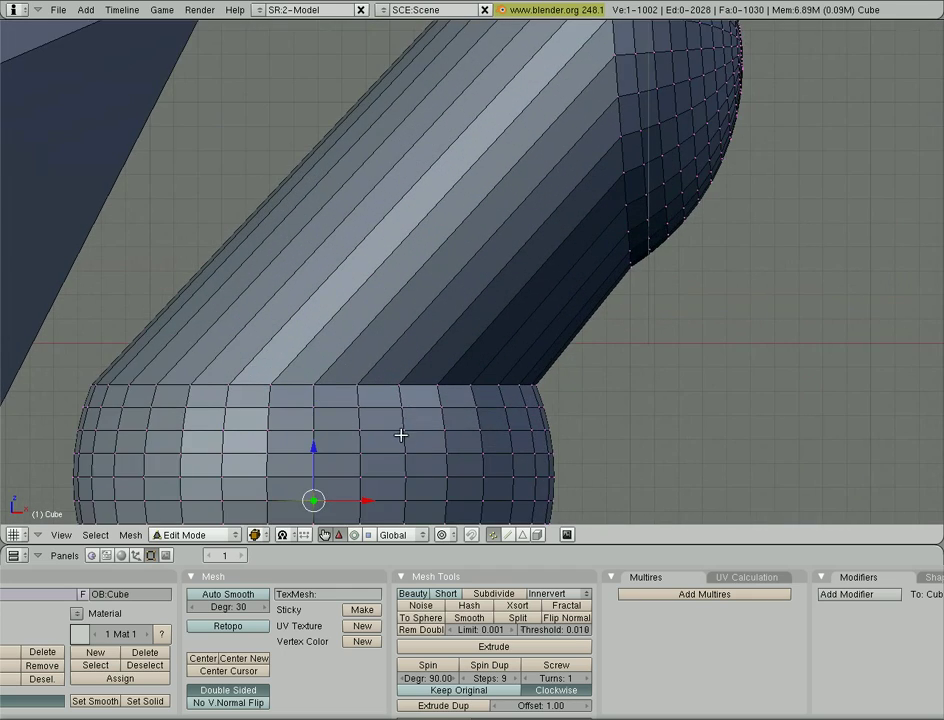
{"action": "middle_click_drag", "start_coordinate": [400, 434], "coordinate": [453, 284], "text": "shift"}
{"action": "scroll", "coordinate": [454, 267], "scroll_direction": "up", "scroll_amount": 1}
{"action": "scroll", "coordinate": [454, 267], "scroll_direction": "up", "scroll_amount": 1}
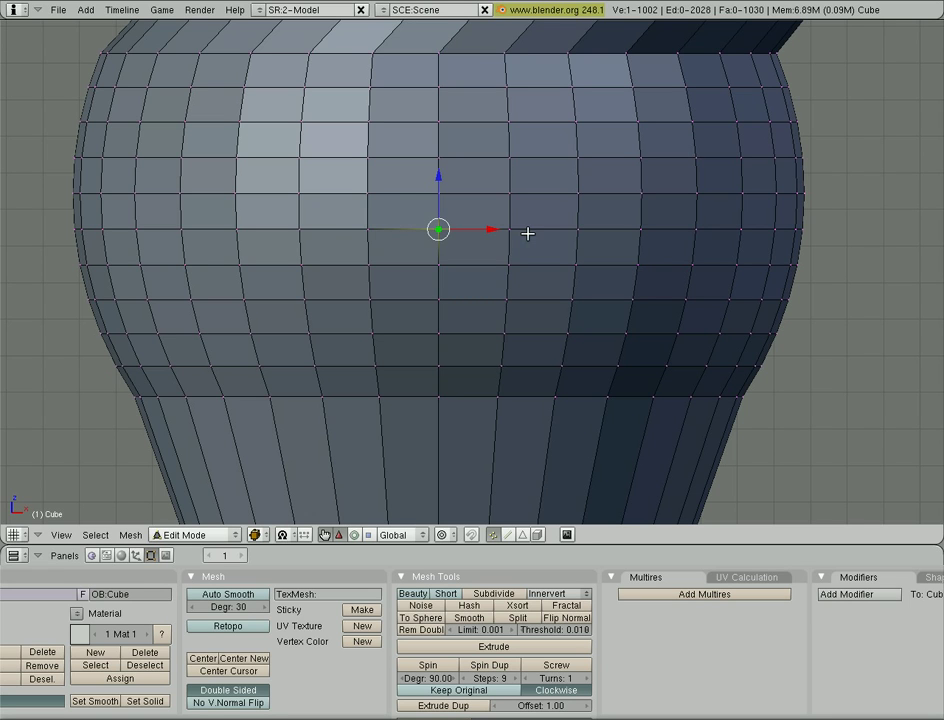
Grow and shrink the face selection with Ctrl+NumPad+/-, zoom out, and return to Object Mode.
{"action": "key", "text": "ctrl+KP_Add"}
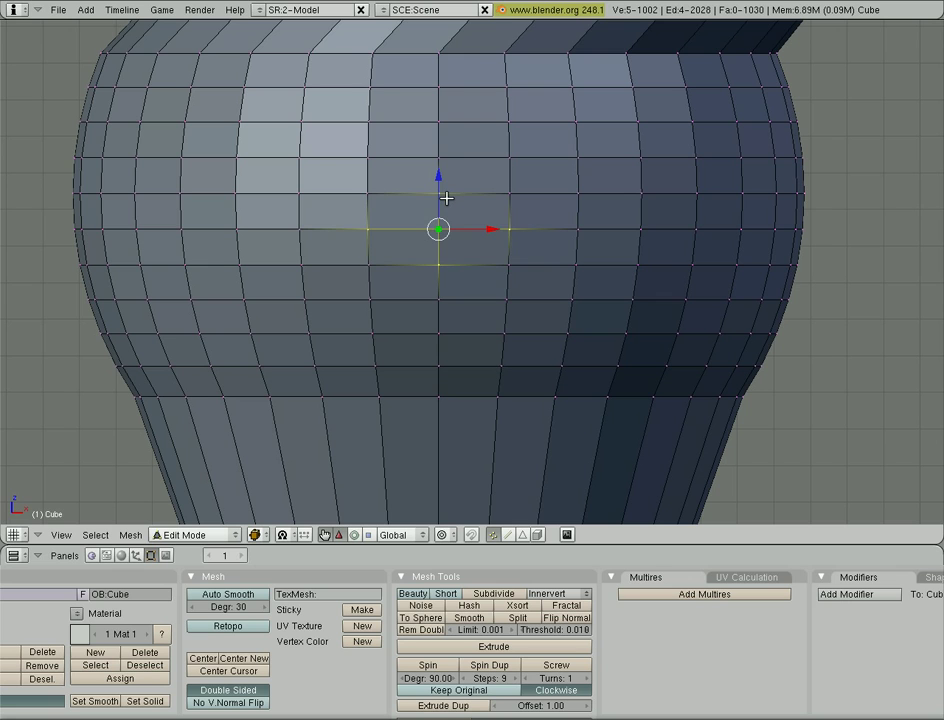
{"action": "key", "text": "ctrl+KP_Add"}
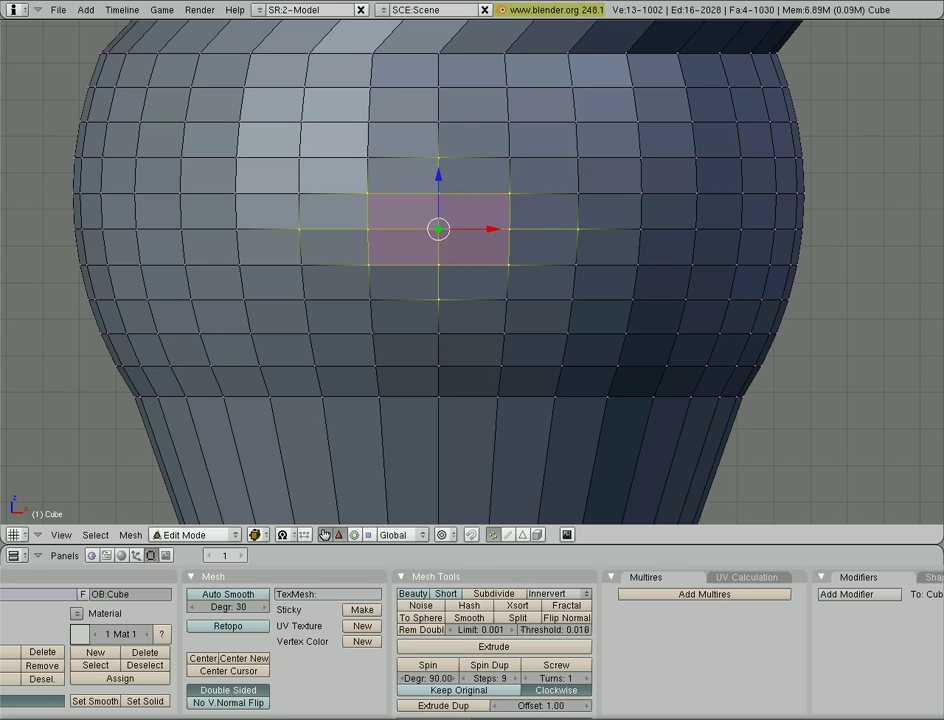
{"action": "key", "text": "ctrl+KP_Add"}
{"action": "key", "text": "ctrl+KP_Add"}
{"action": "key", "text": "ctrl+KP_Add"}
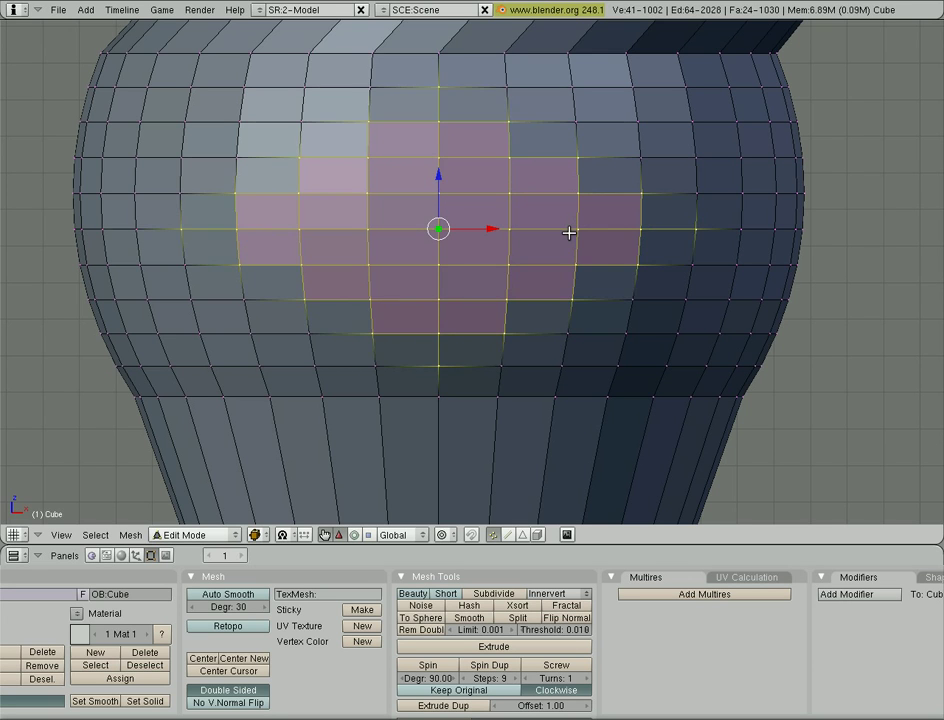
{"action": "key", "text": "ctrl+KP_Add"}
{"action": "key", "text": "ctrl+KP_Add"}
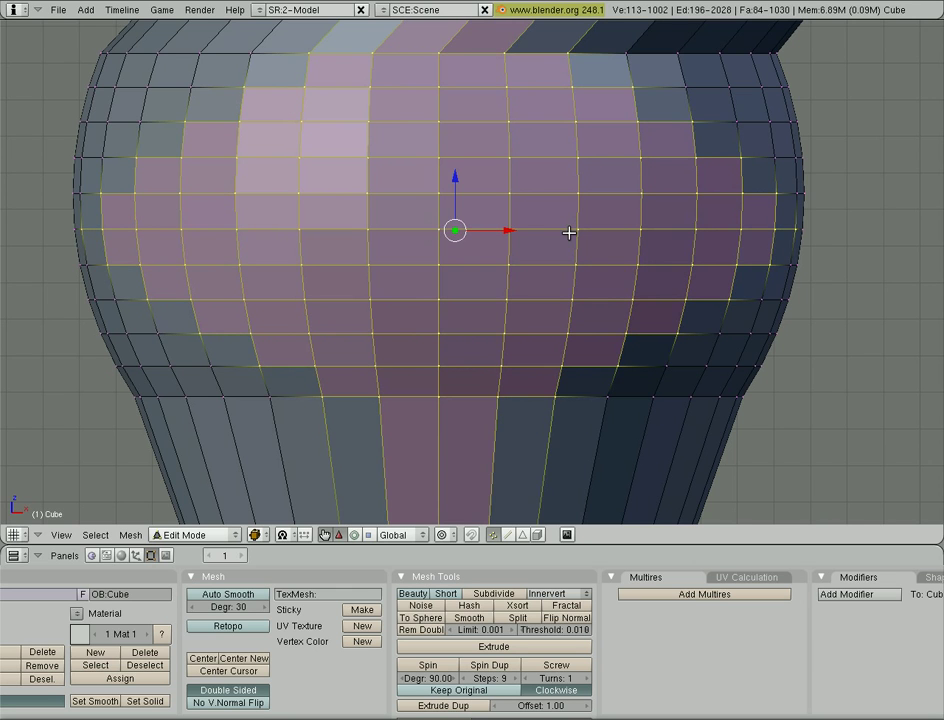
{"action": "key", "text": "ctrl+KP_Add"}
{"action": "key", "text": "ctrl+KP_Add"}
{"action": "key", "text": "ctrl+KP_Subtract"}
{"action": "key", "text": "ctrl+KP_Subtract"}
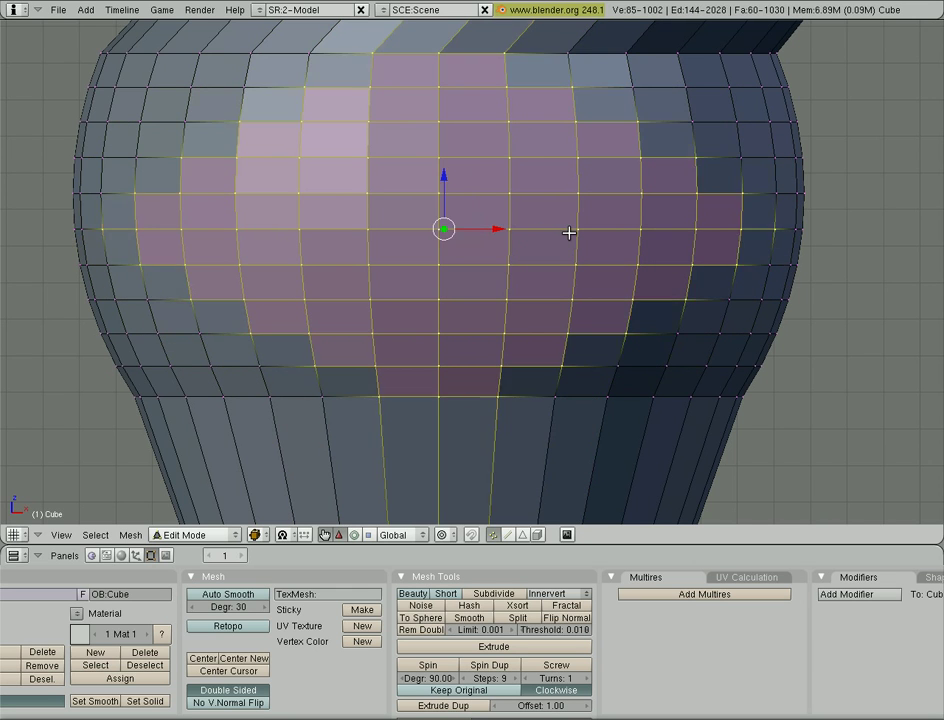
{"action": "key", "text": "ctrl+KP_Subtract"}
{"action": "key", "text": "ctrl+KP_Subtract"}
{"action": "key", "text": "ctrl+KP_Subtract"}
{"action": "key", "text": "ctrl+KP_Subtract"}
{"action": "key", "text": "ctrl+KP_Subtract"}
{"action": "key", "text": "ctrl+KP_Subtract"}
{"action": "key", "text": "ctrl+KP_Add"}
{"action": "key", "text": "ctrl+KP_Add"}
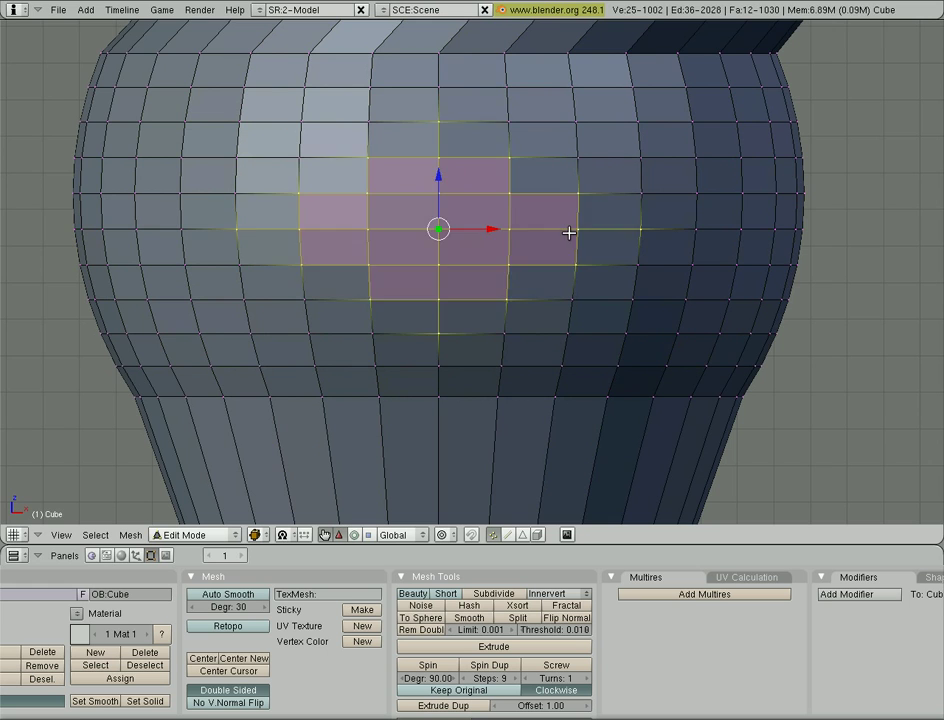
{"action": "key", "text": "ctrl+KP_Subtract"}
{"action": "key", "text": "ctrl+KP_Subtract"}
{"action": "key", "text": "ctrl+KP_Add"}
{"action": "scroll", "coordinate": [571, 234], "scroll_direction": "down", "scroll_amount": 8}
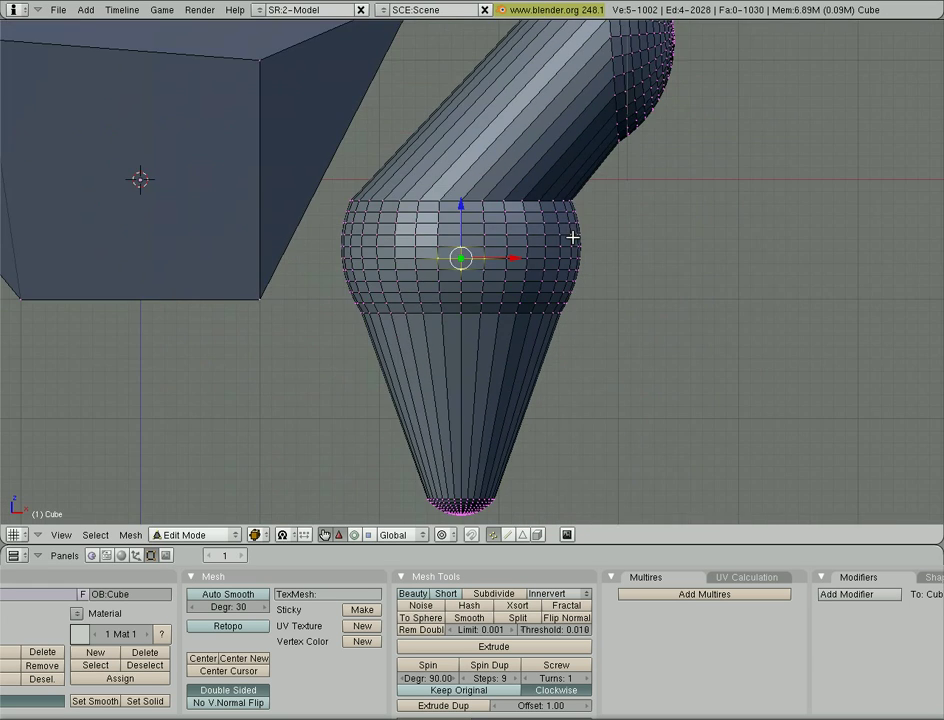
{"action": "key", "text": "Tab"}
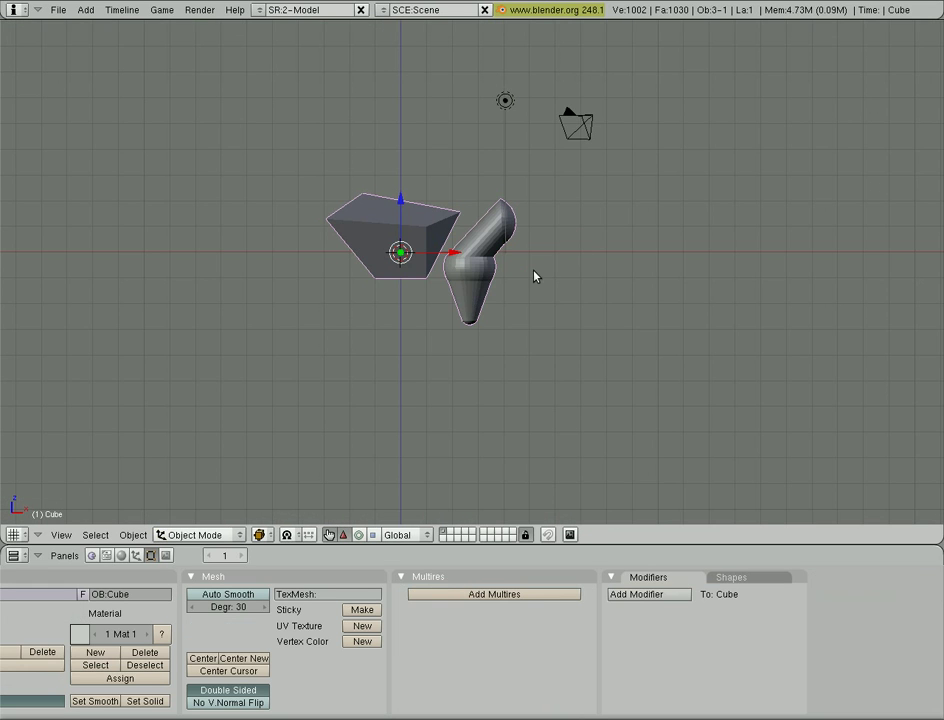
Reset Blender with File > Load Factory Settings.
{"action": "left_click", "coordinate": [53, 12]}
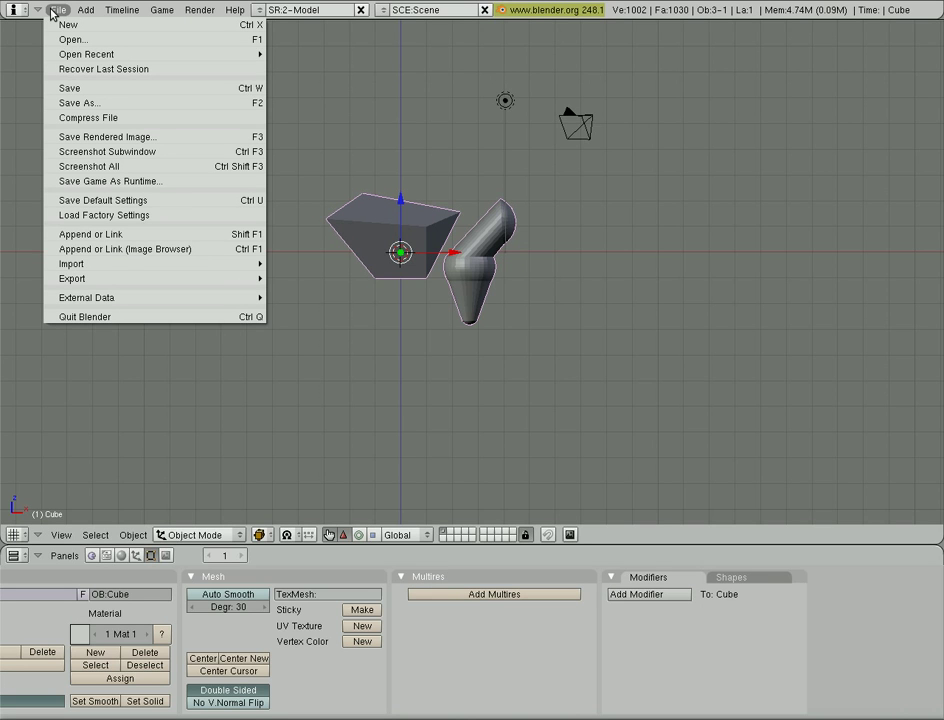
{"action": "left_click", "coordinate": [128, 216]}
{"action": "left_click", "coordinate": [128, 220]}
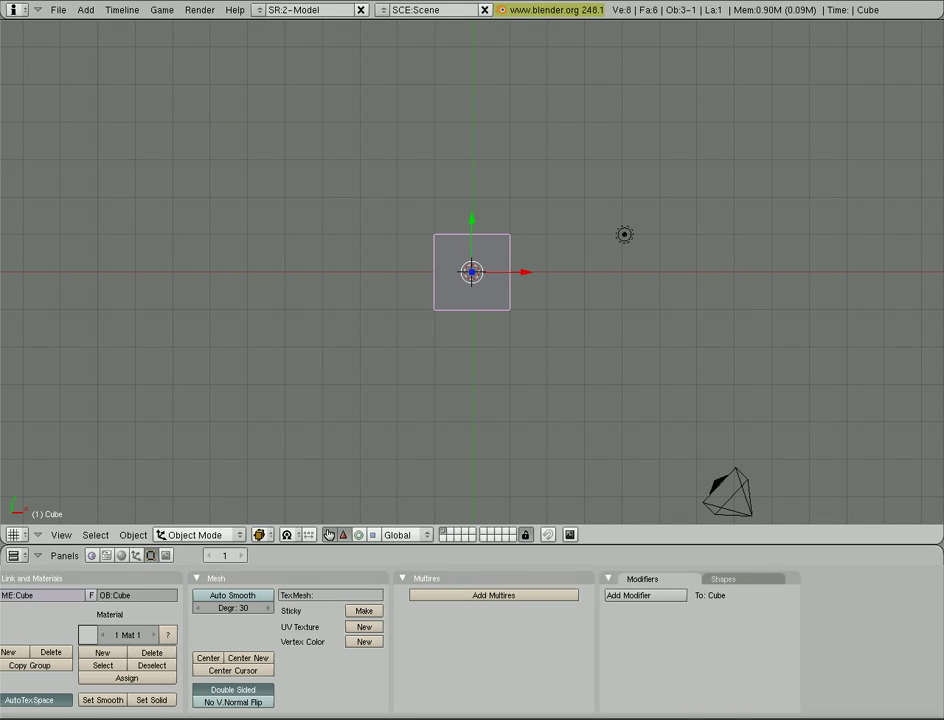
Add a test UV sphere, move it right of the cube, then delete it.
{"action": "key", "text": "space"}
{"action": "mouse_move", "coordinate": [624, 284]}
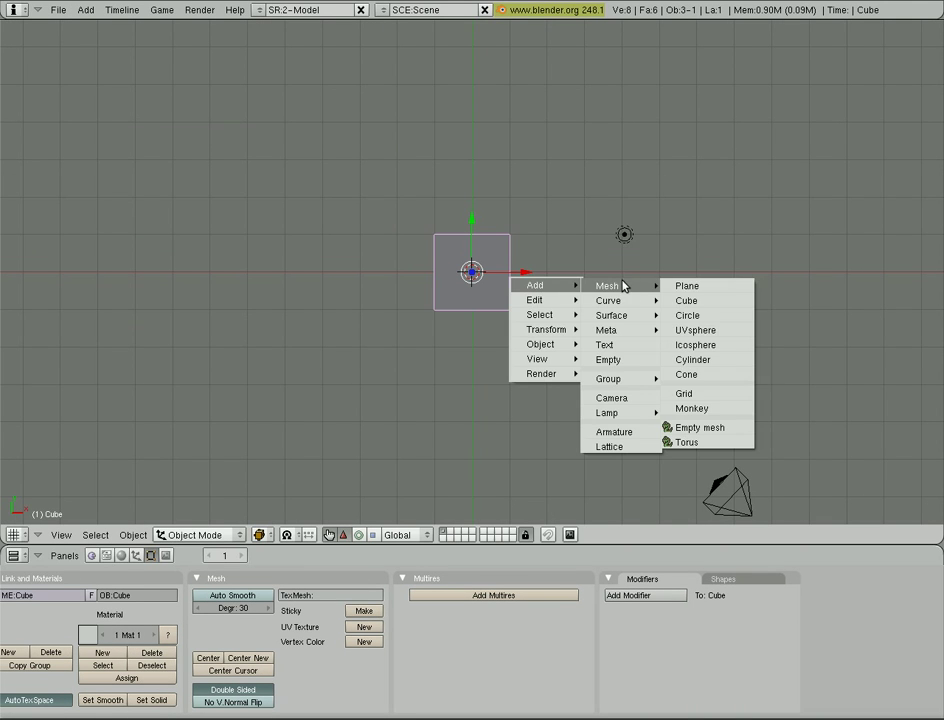
{"action": "left_click", "coordinate": [700, 329]}
{"action": "left_click", "coordinate": [801, 332]}
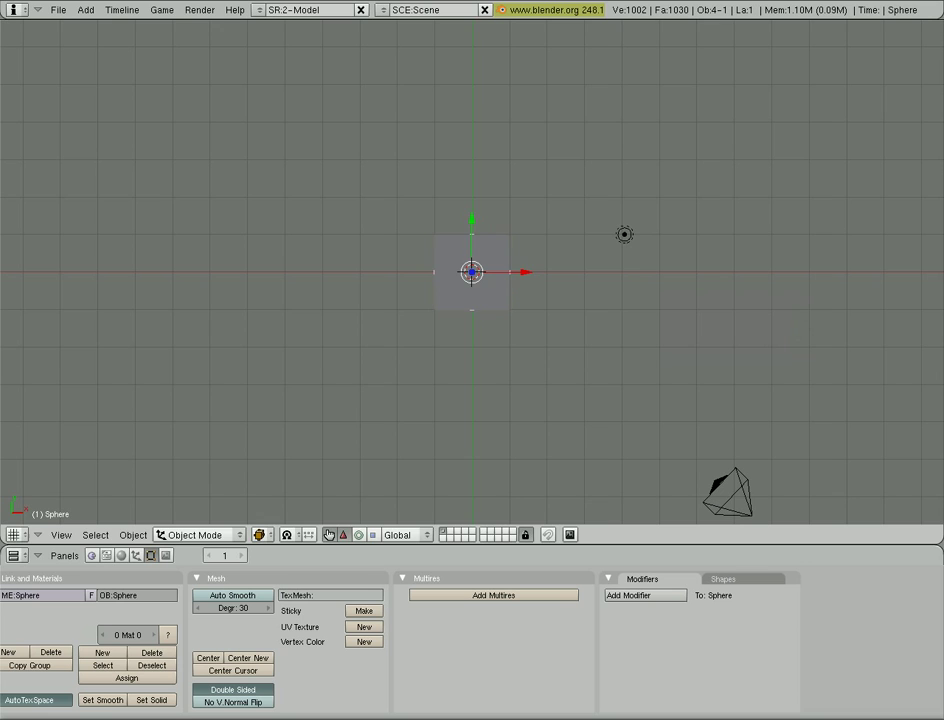
{"action": "key", "text": "g"}
{"action": "left_click", "coordinate": [752, 327]}
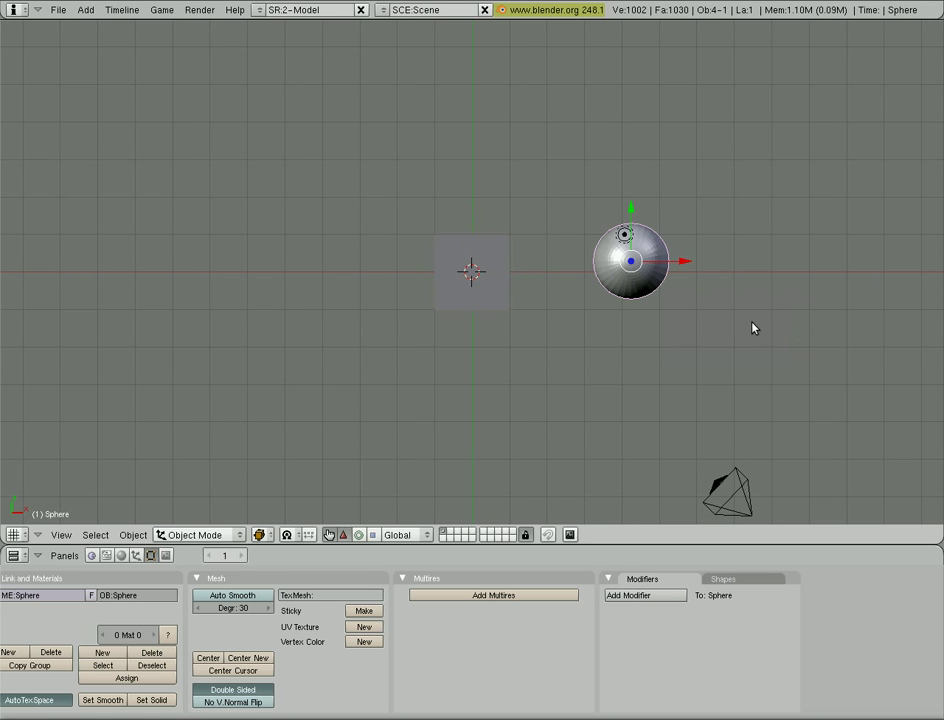
{"action": "key", "text": "x"}
{"action": "left_click", "coordinate": [754, 326]}
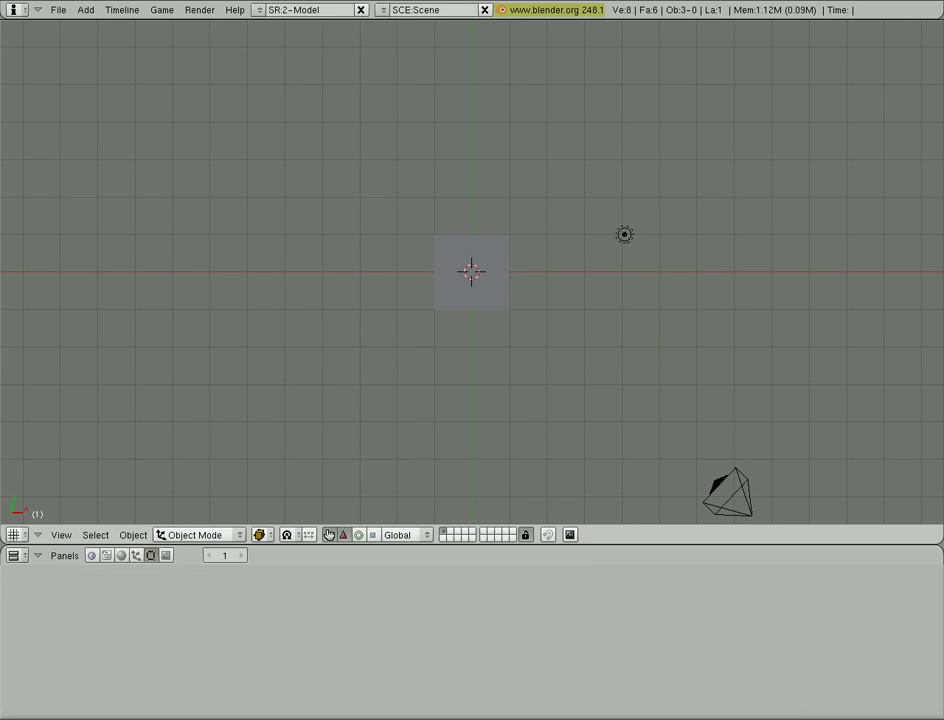
Select the cube and, in Edit Mode, add a UV sphere into its mesh.
{"action": "right_click", "coordinate": [490, 275]}
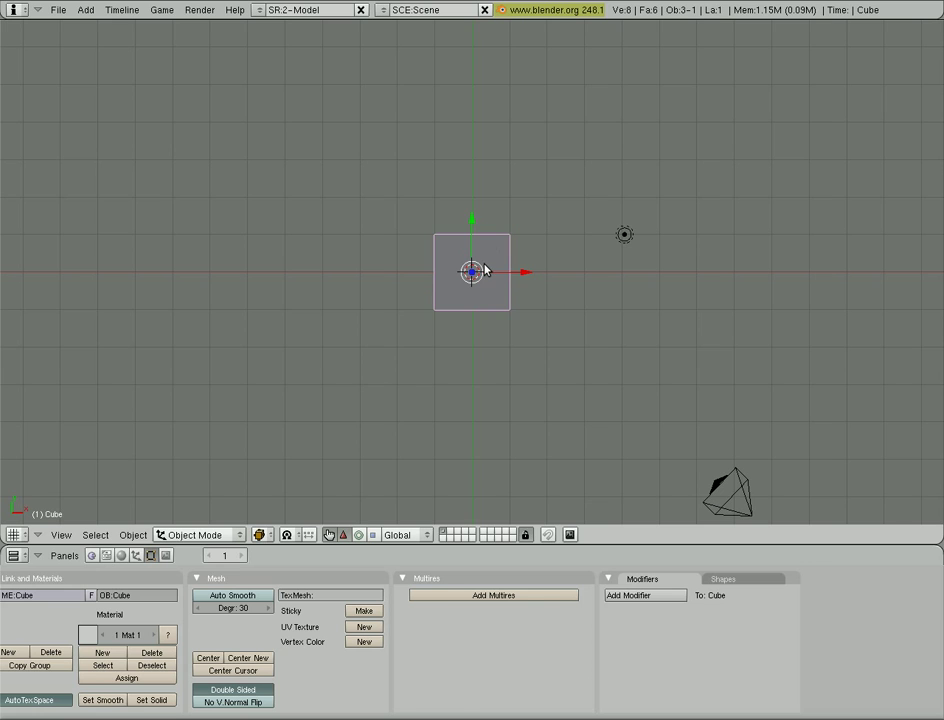
{"action": "key", "text": "Tab"}
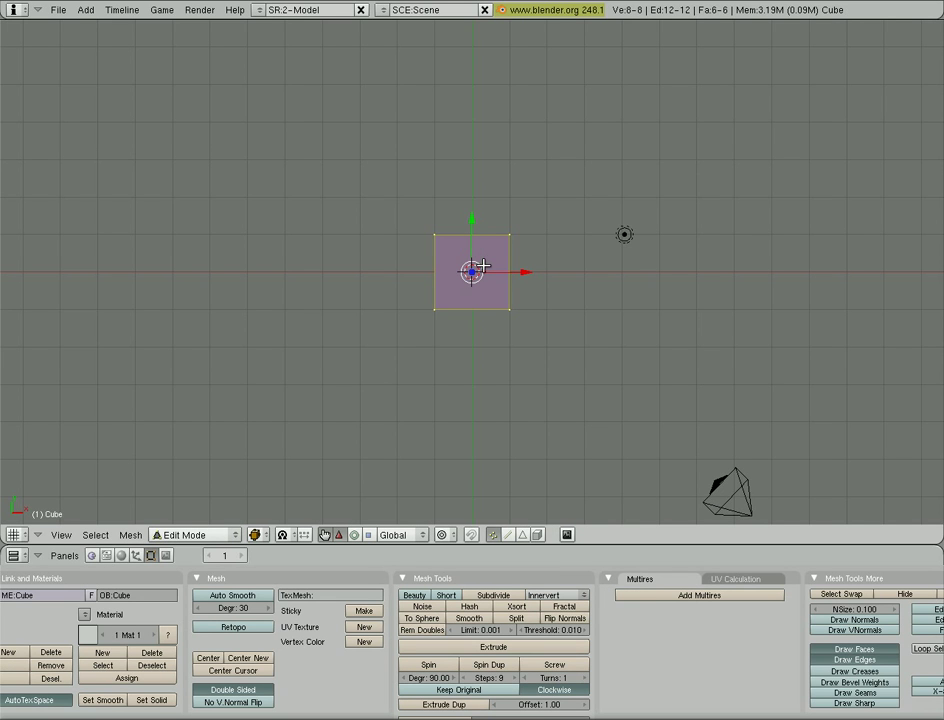
{"action": "key", "text": "space"}
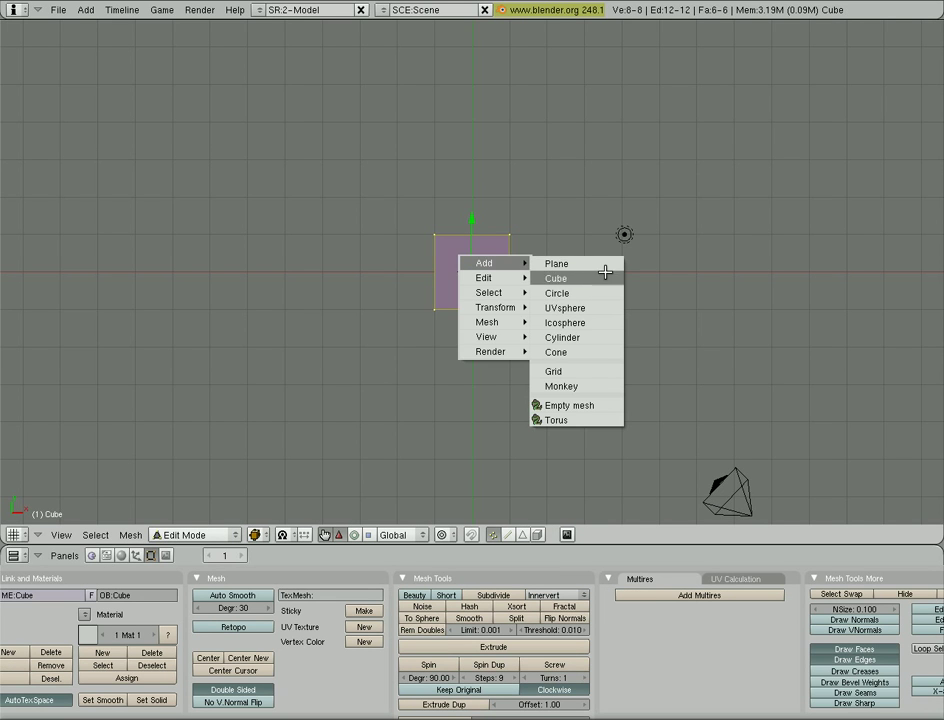
{"action": "left_click", "coordinate": [591, 301]}
{"action": "left_click", "coordinate": [655, 309]}
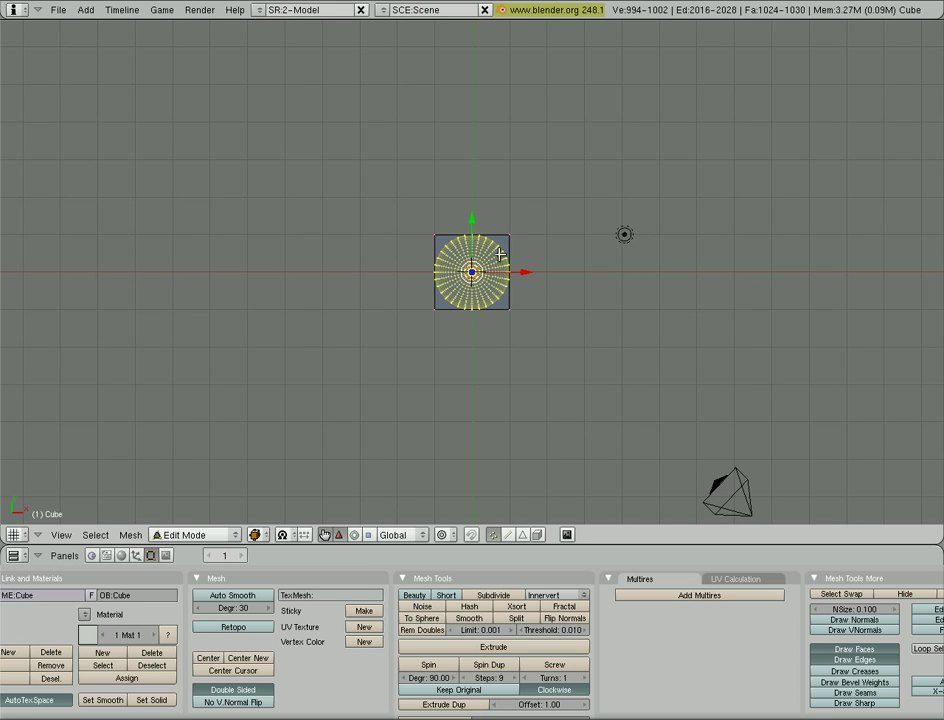
Move the sphere against the cube's right side, view through the camera, and reselect the Cube.
{"action": "key", "text": "Tab"}
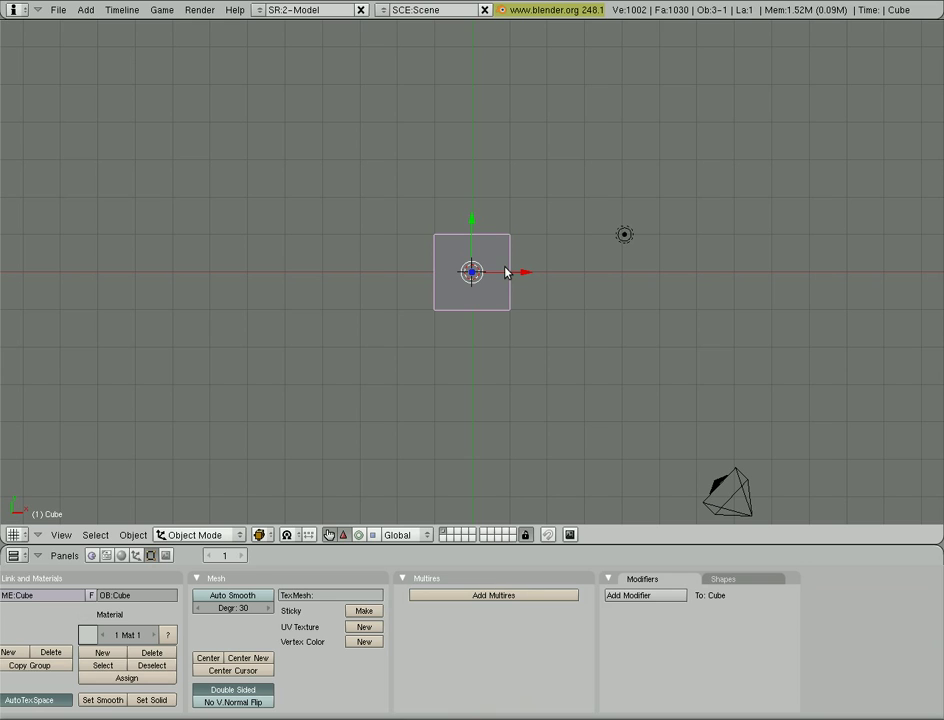
{"action": "key", "text": "Tab"}
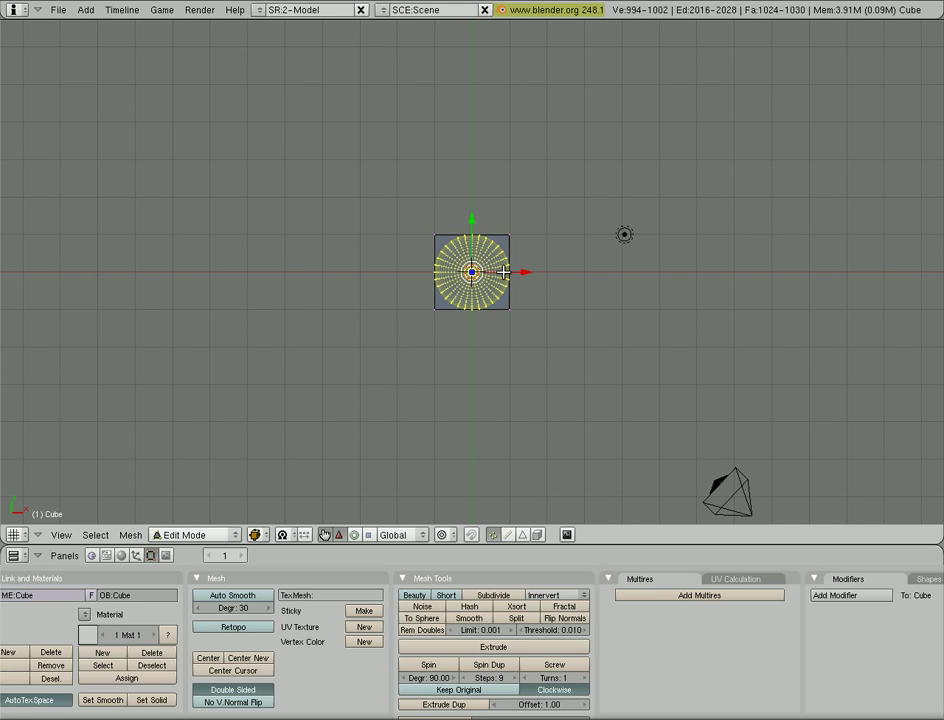
{"action": "key", "text": "g"}
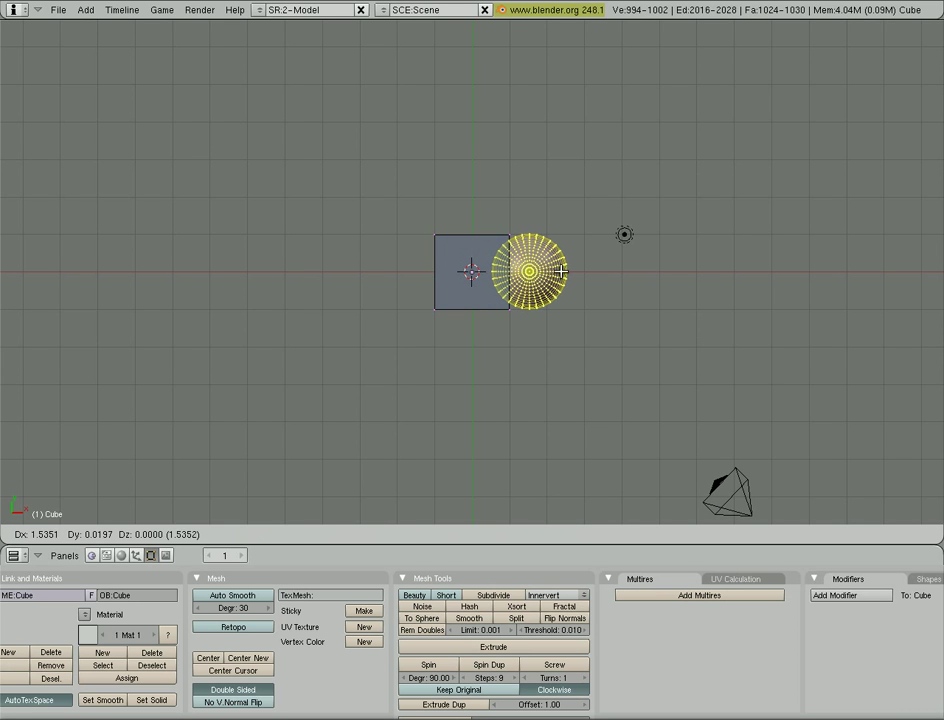
{"action": "left_click", "coordinate": [561, 271]}
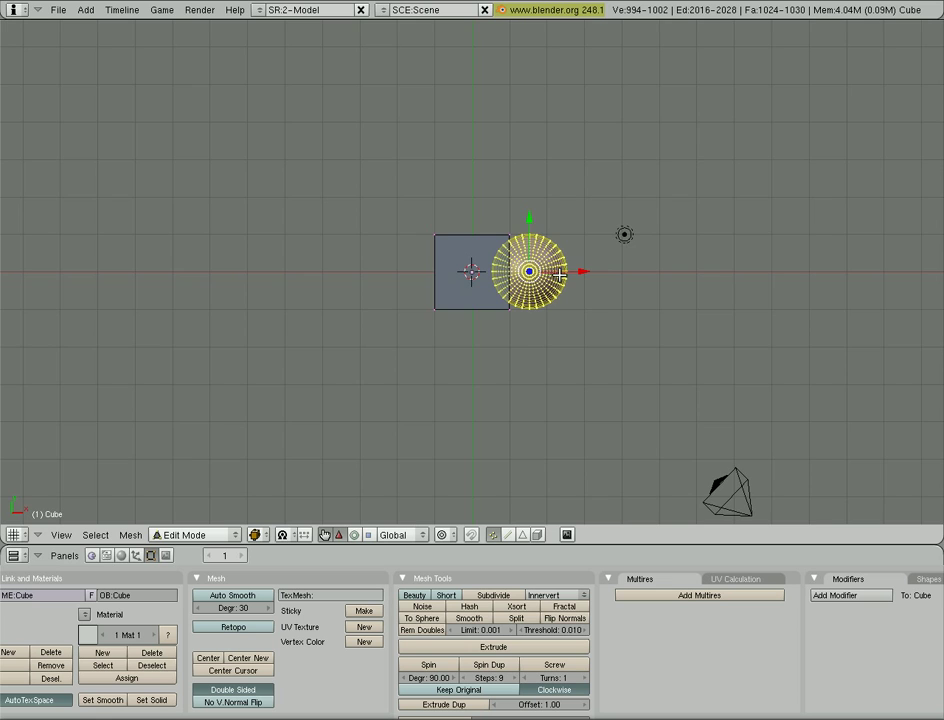
{"action": "key", "text": "KP_0"}
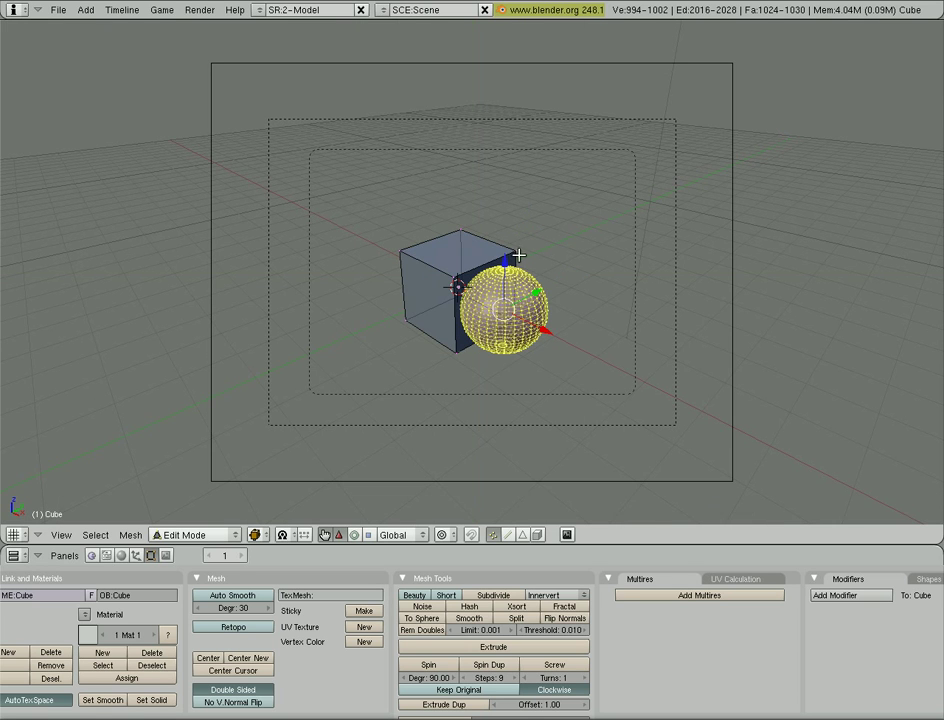
{"action": "key", "text": "Tab"}
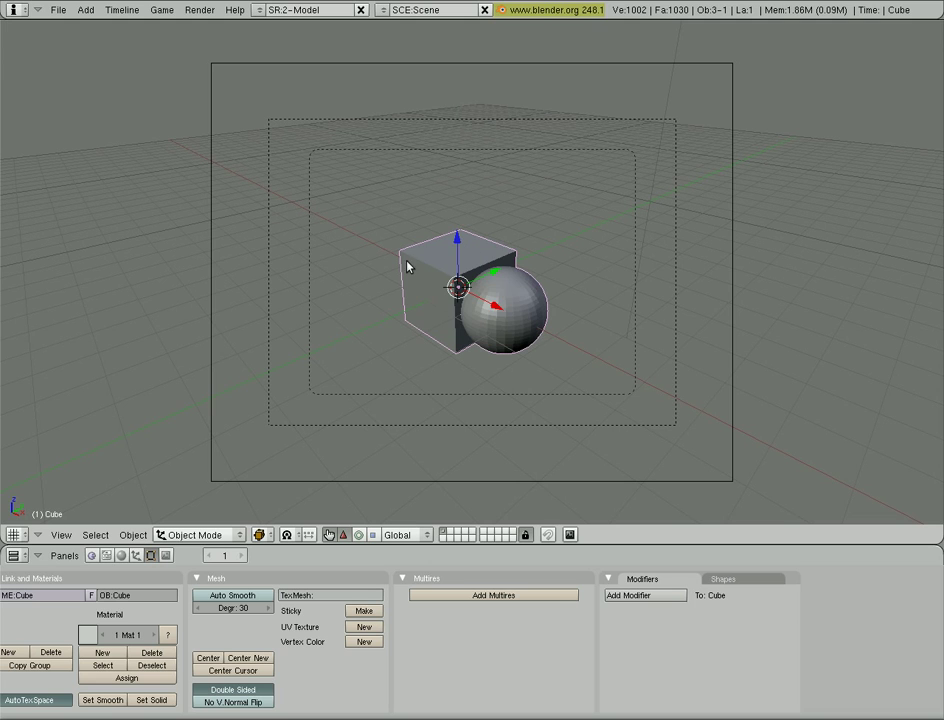
{"action": "right_click", "coordinate": [218, 266]}
{"action": "right_click", "coordinate": [440, 280]}
In Edit Mode, move the sphere part right of the cube, shrink it and rotate it.
{"action": "key", "text": "Tab"}
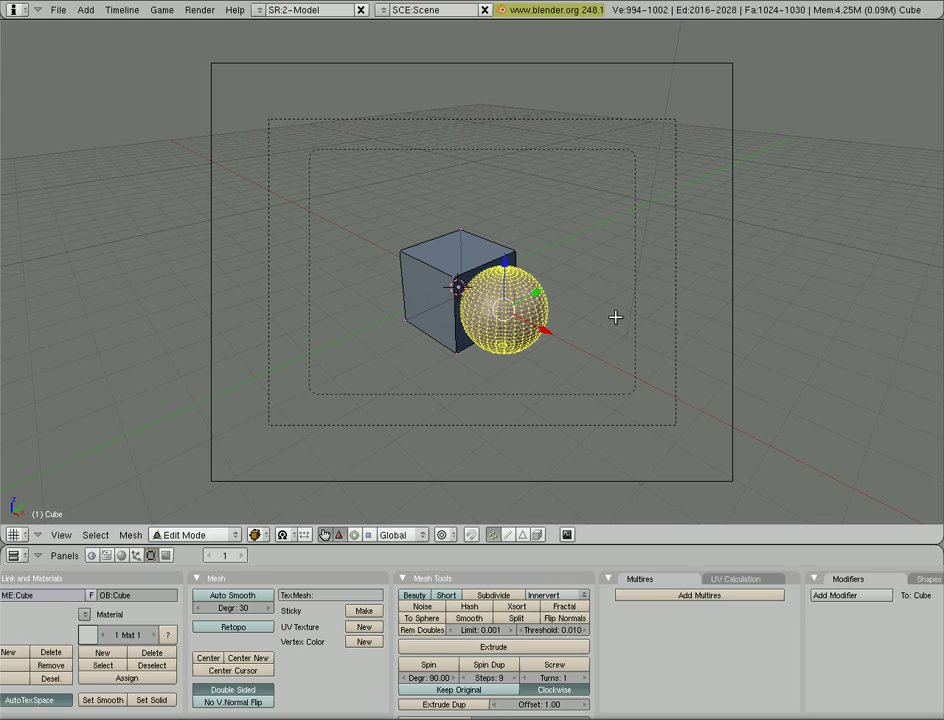
{"action": "key", "text": "g"}
{"action": "left_click", "coordinate": [748, 301]}
{"action": "key", "text": "s"}
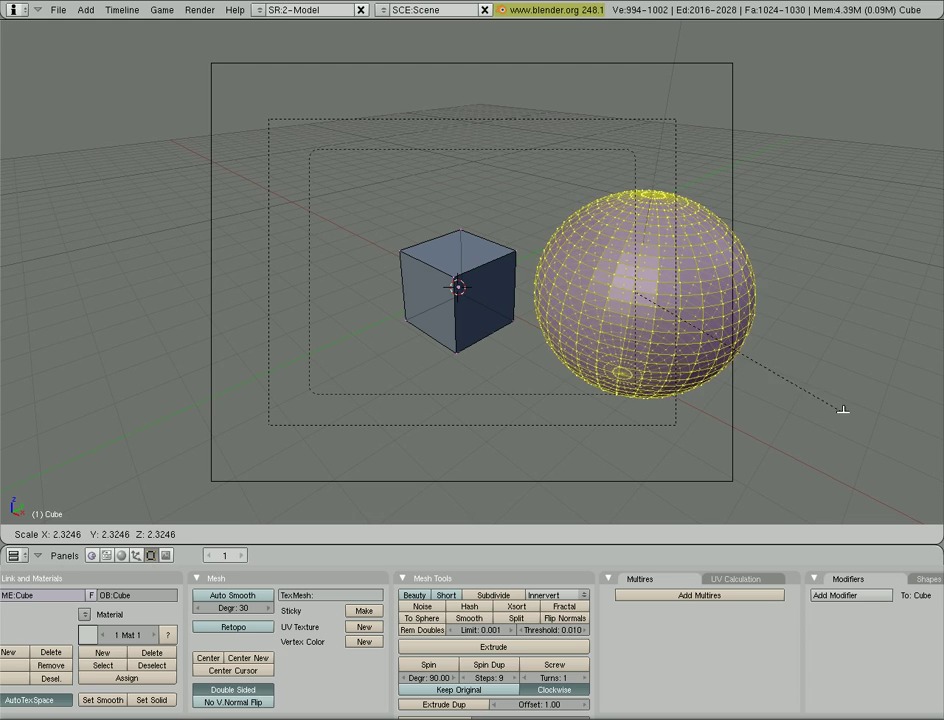
{"action": "left_click", "coordinate": [691, 326]}
{"action": "key", "text": "r"}
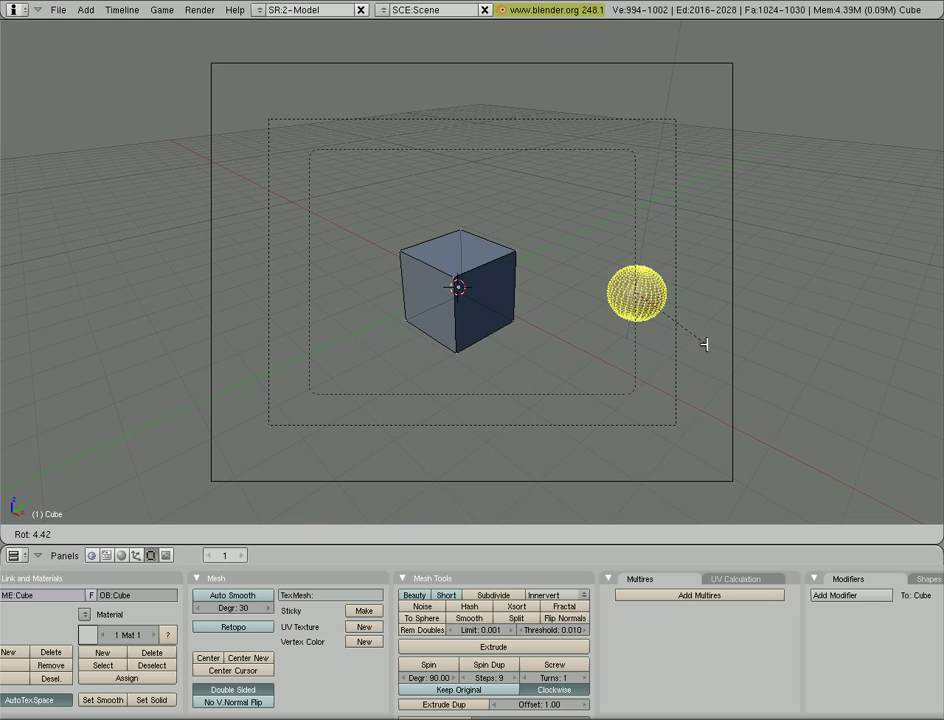
{"action": "left_click", "coordinate": [603, 296]}
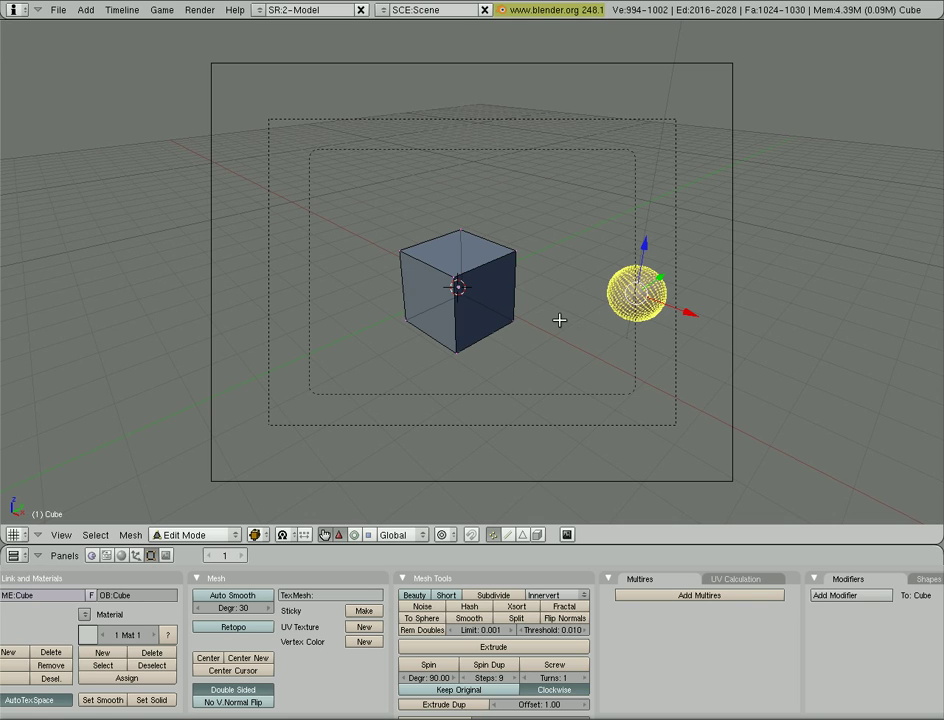
{"action": "key", "text": "Tab"}
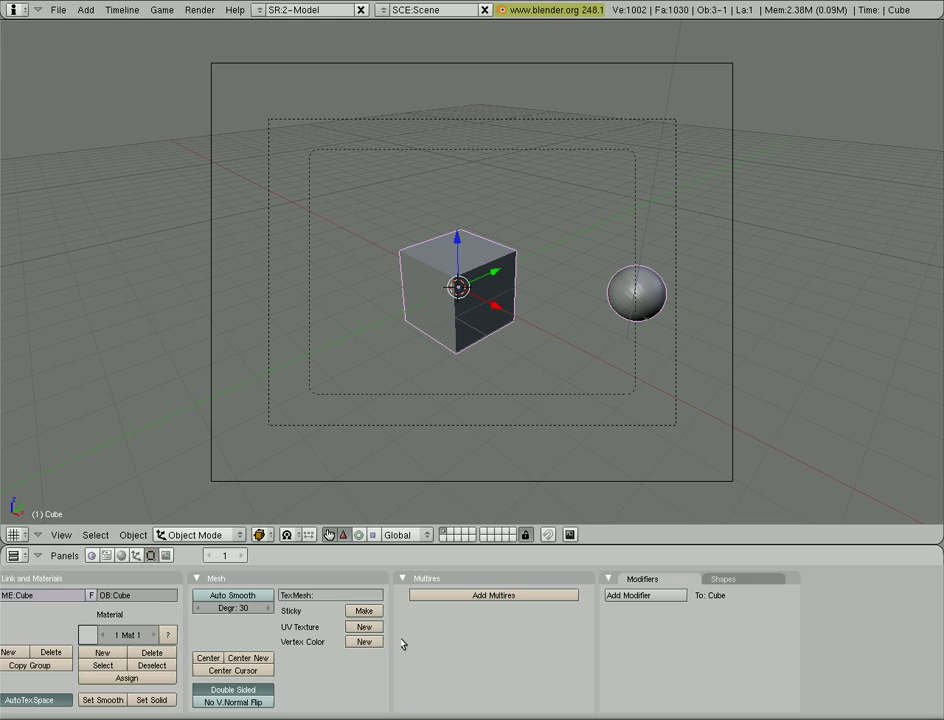
{"action": "scroll", "coordinate": [409, 665], "scroll_direction": "up", "scroll_amount": 1}
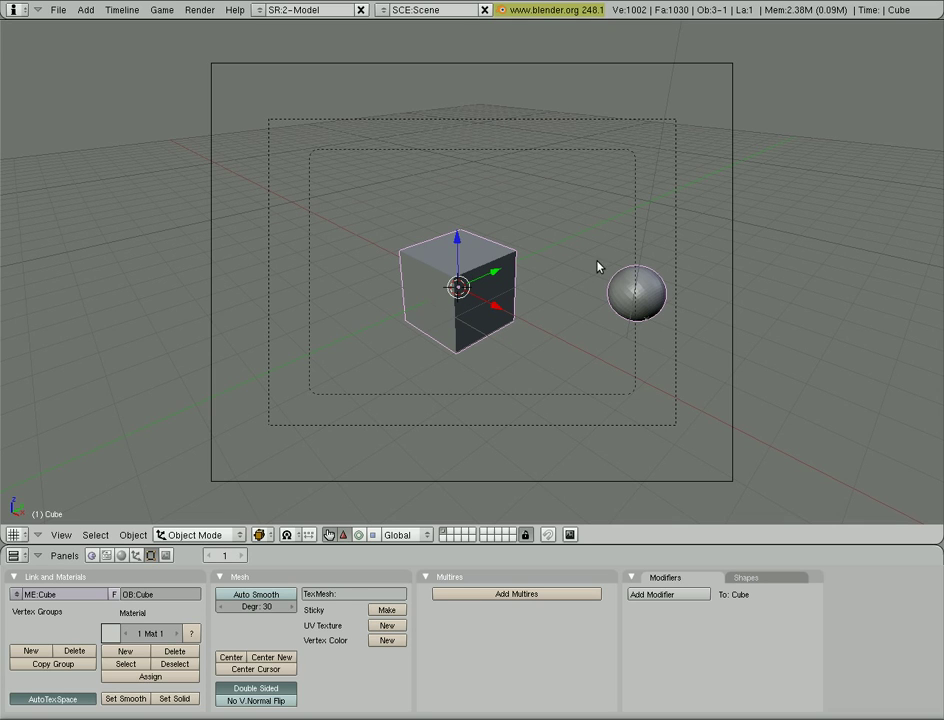
{"action": "key", "text": "r"}
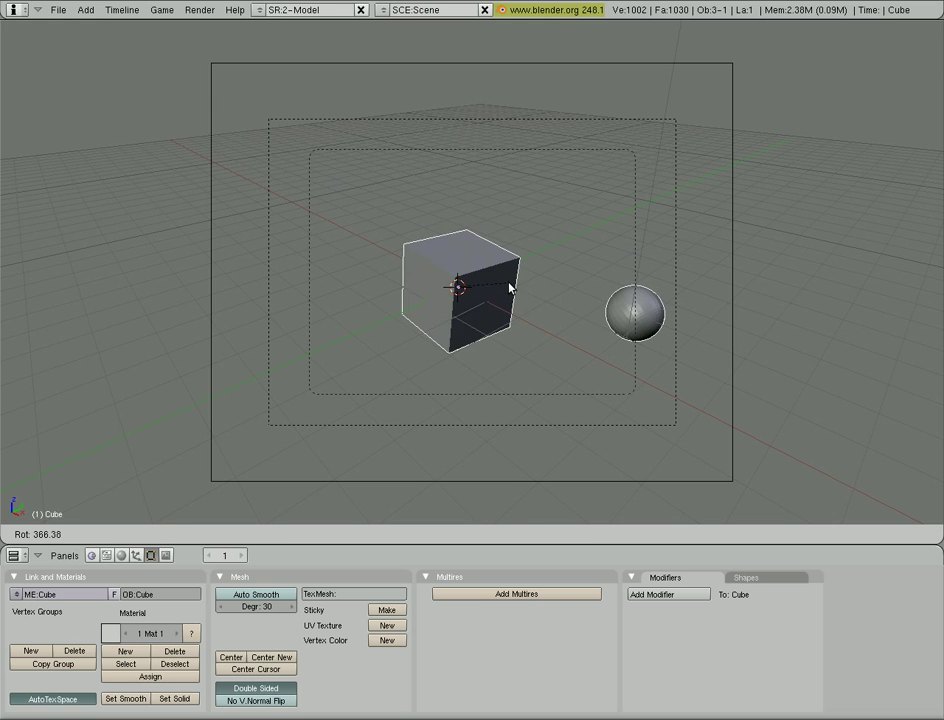
{"action": "key", "text": "Escape"}
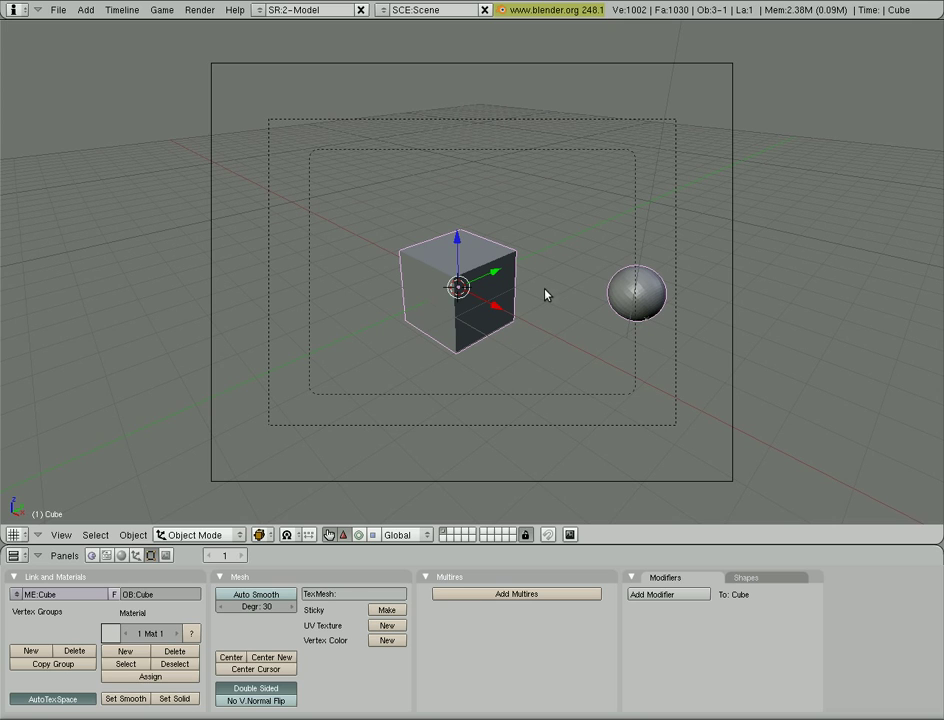
Set the origin to the geometry centre, cancel the trial rotation, and restore the origin to the cube's centre.
{"action": "left_click", "coordinate": [282, 658]}
{"action": "key", "text": "r"}
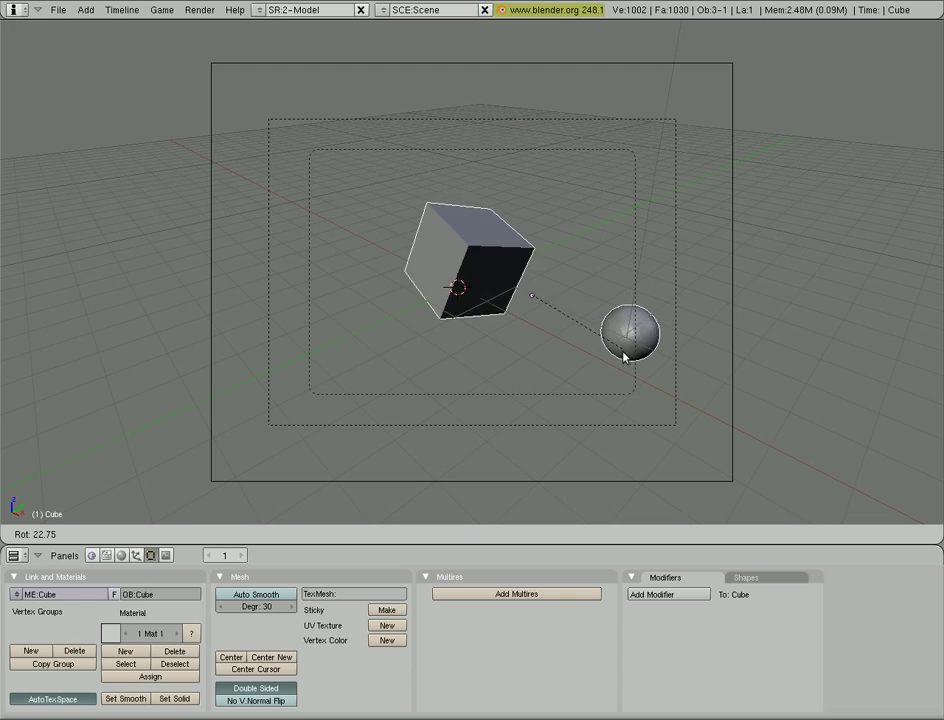
{"action": "left_click", "coordinate": [562, 312]}
{"action": "key", "text": "ctrl+shift+alt+c"}
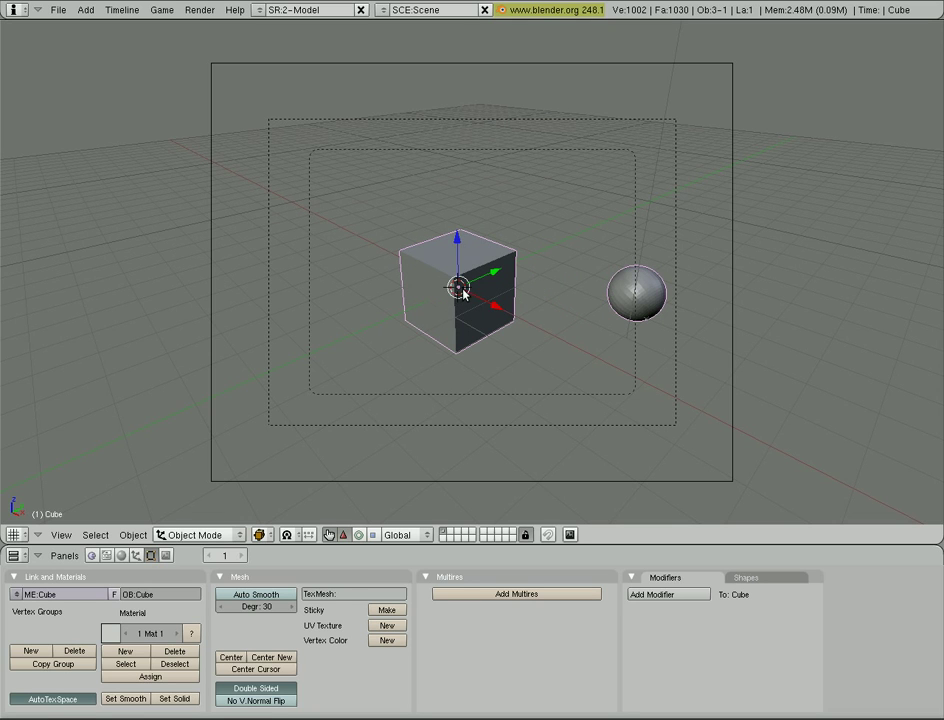
{"action": "left_click", "coordinate": [236, 658]}
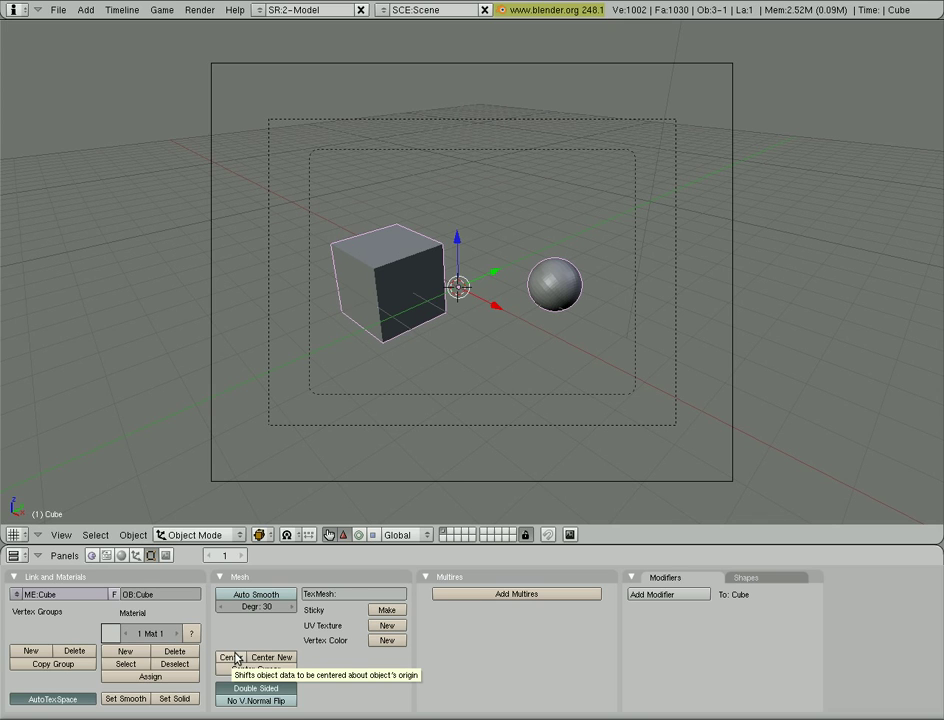
{"action": "key", "text": "ctrl+z"}
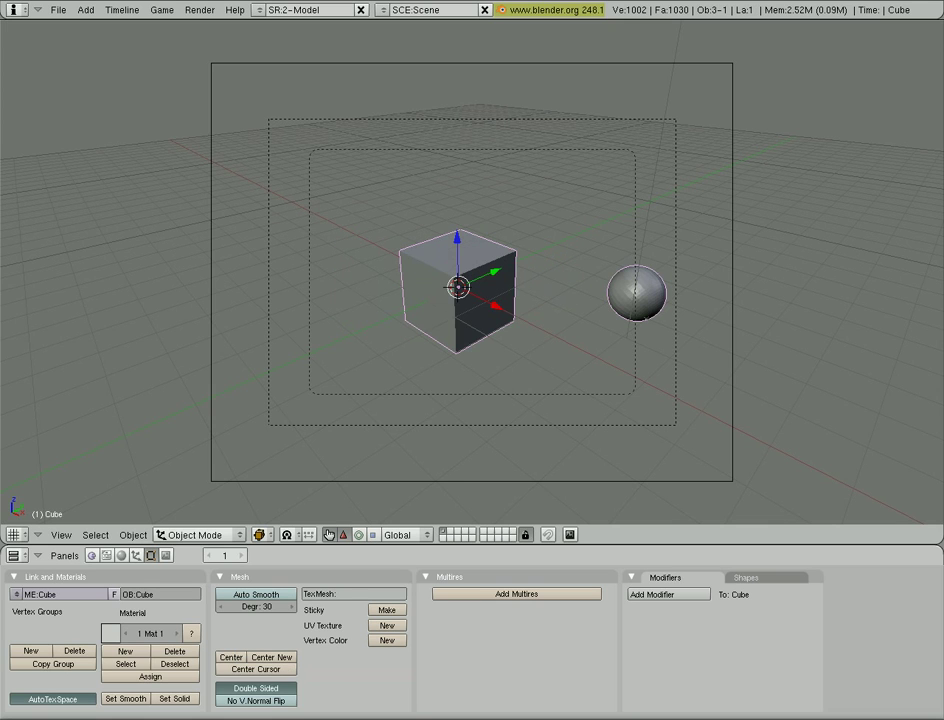
{"action": "left_click", "coordinate": [274, 658]}
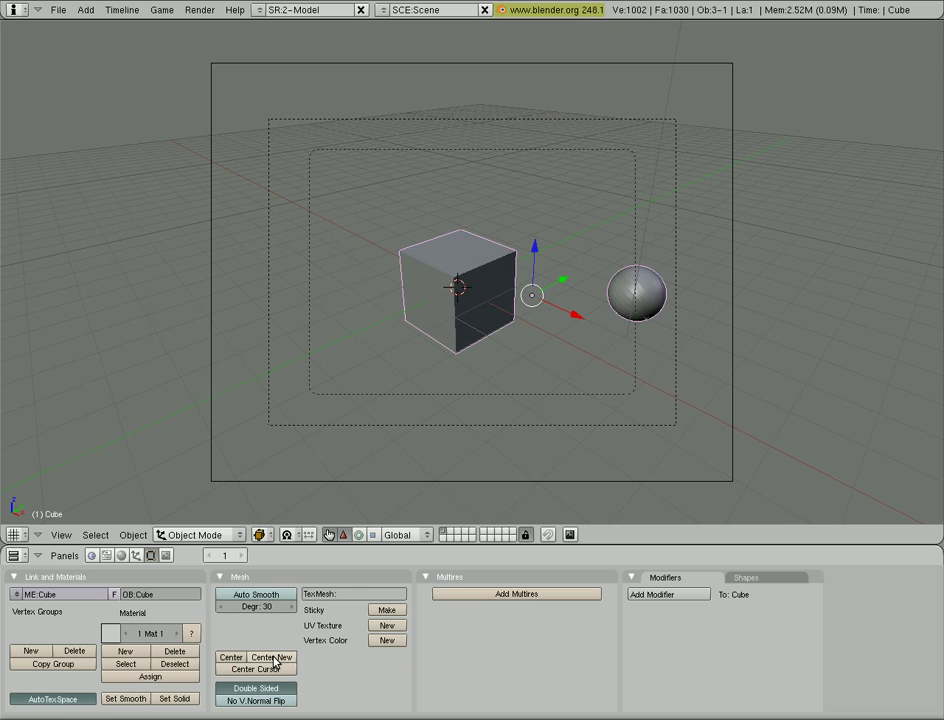
{"action": "key", "text": "ctrl+z"}
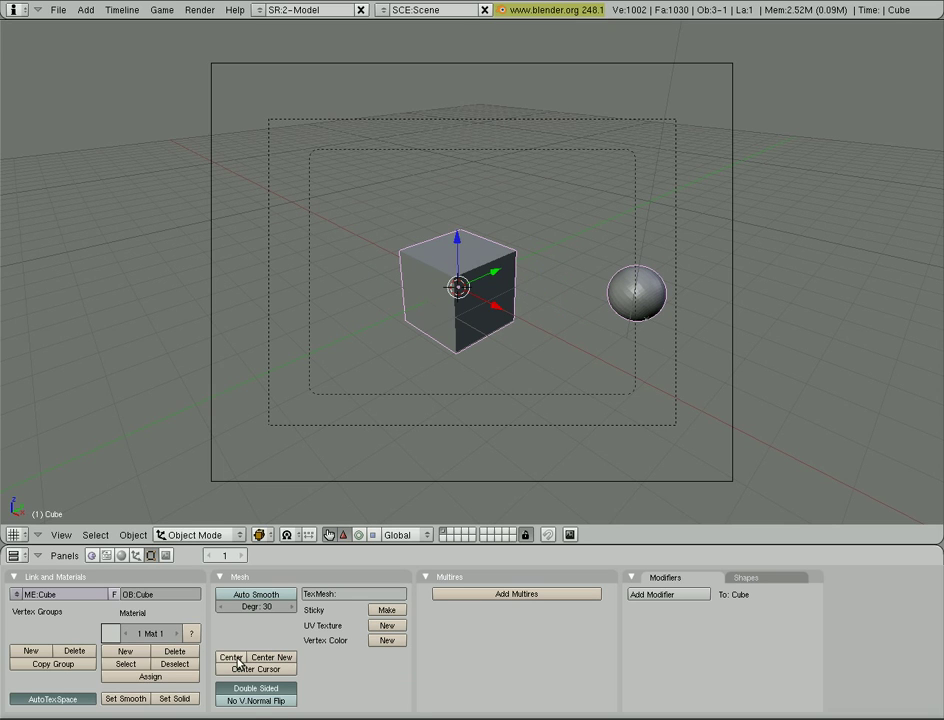
{"action": "left_click", "coordinate": [231, 658]}
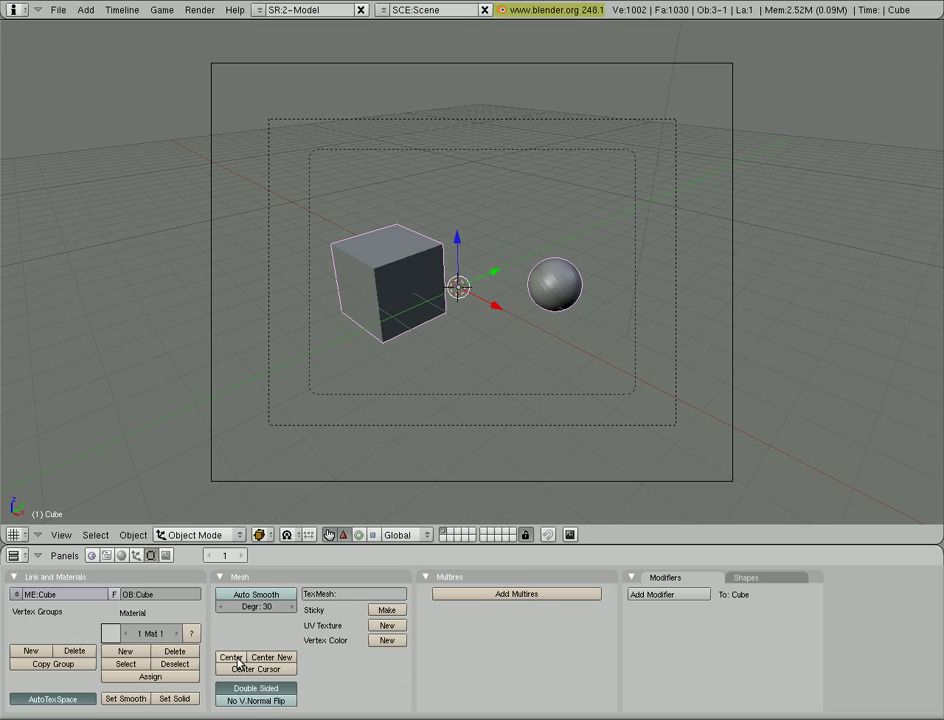
{"action": "key", "text": "ctrl+z"}
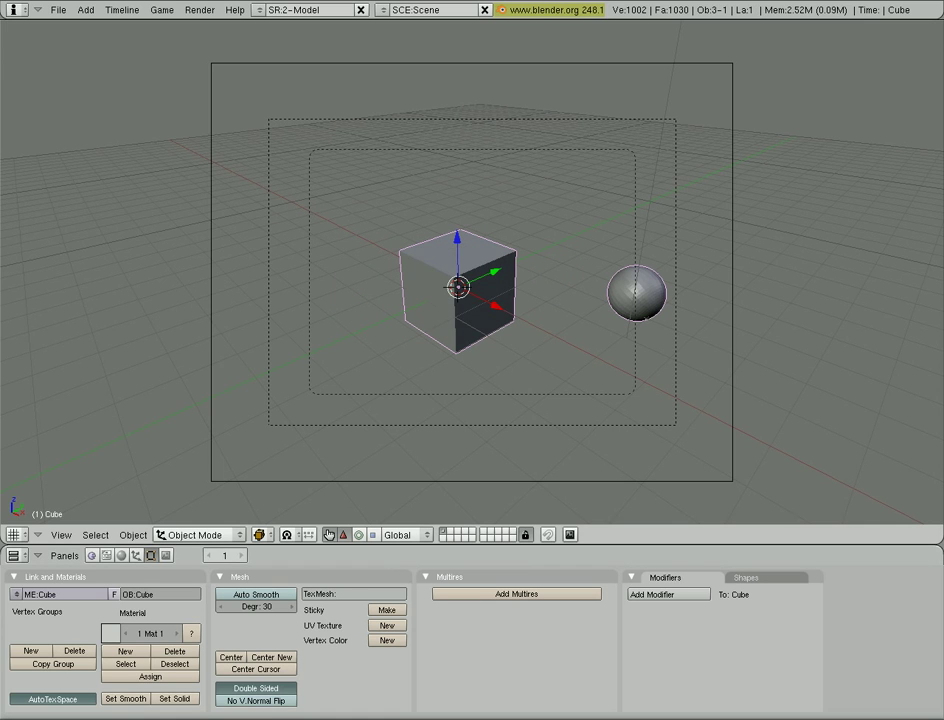
Add a default cone, move it left of the cube, and toggle wireframe shading on and off.
{"action": "key", "text": "space"}
{"action": "mouse_move", "coordinate": [636, 241]}
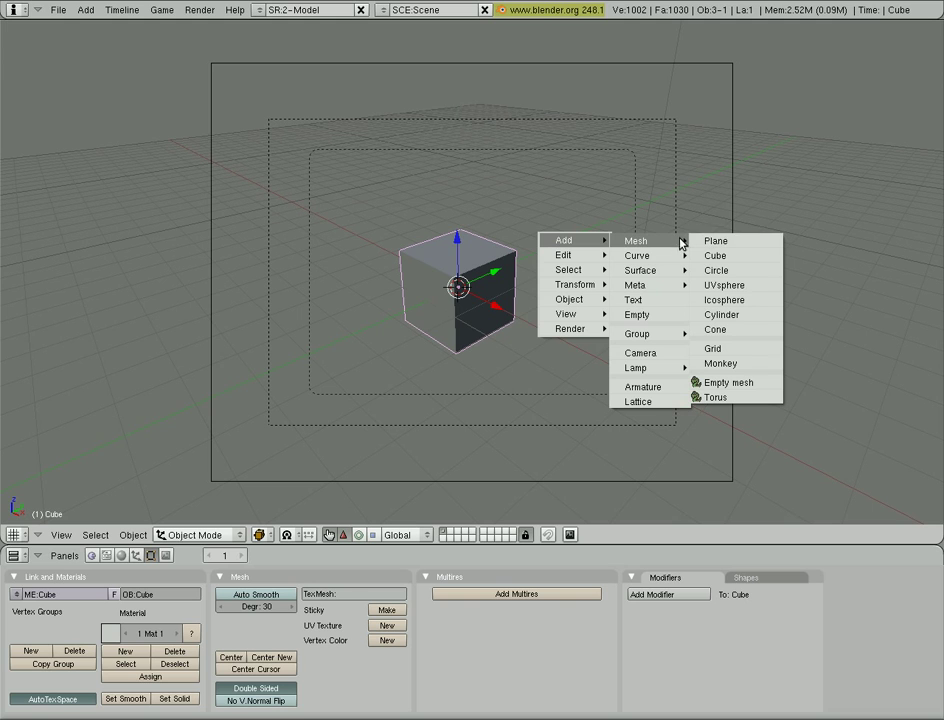
{"action": "left_click", "coordinate": [746, 329]}
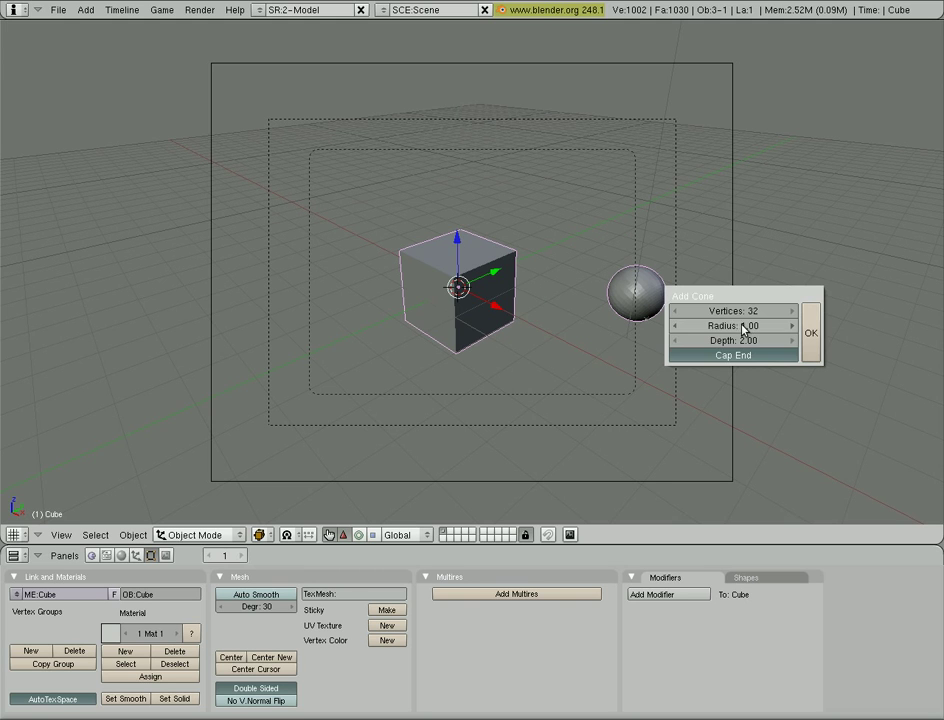
{"action": "left_click", "coordinate": [814, 339]}
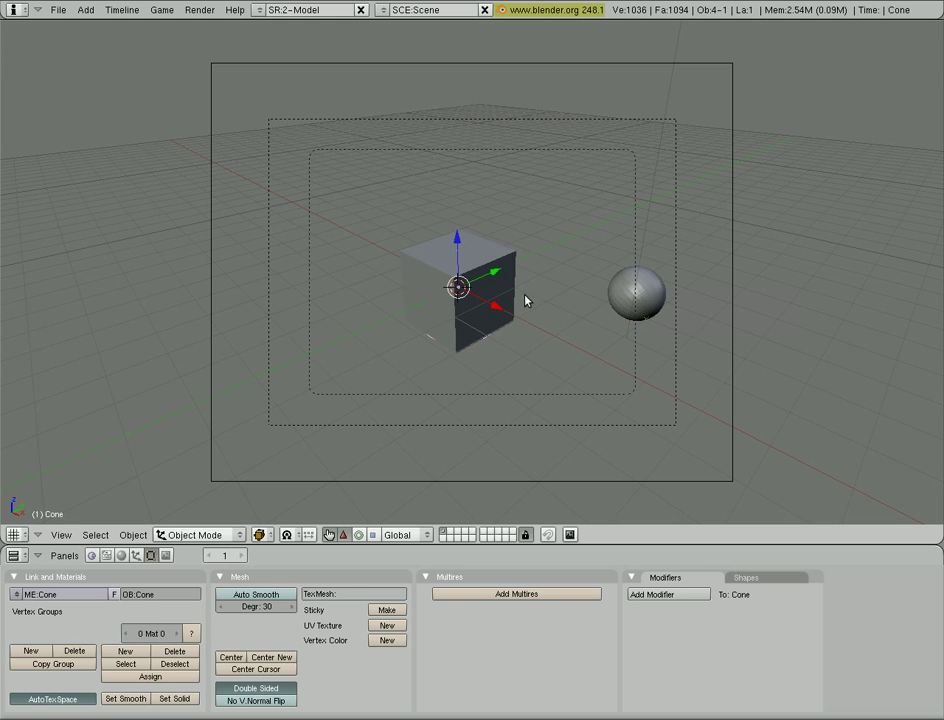
{"action": "key", "text": "g"}
{"action": "left_click", "coordinate": [395, 280]}
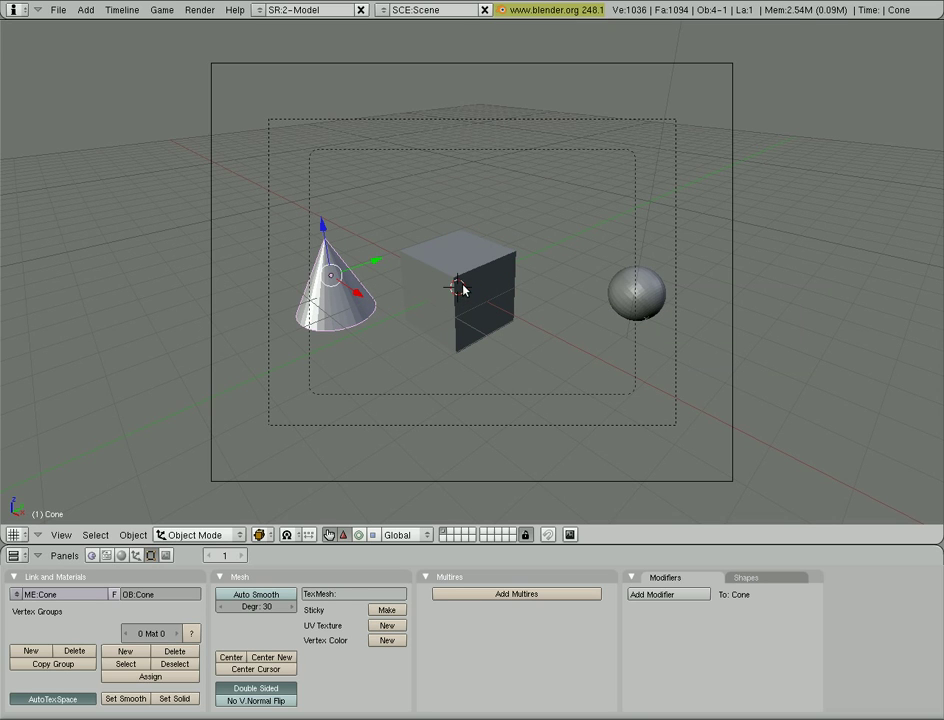
{"action": "key", "text": "z"}
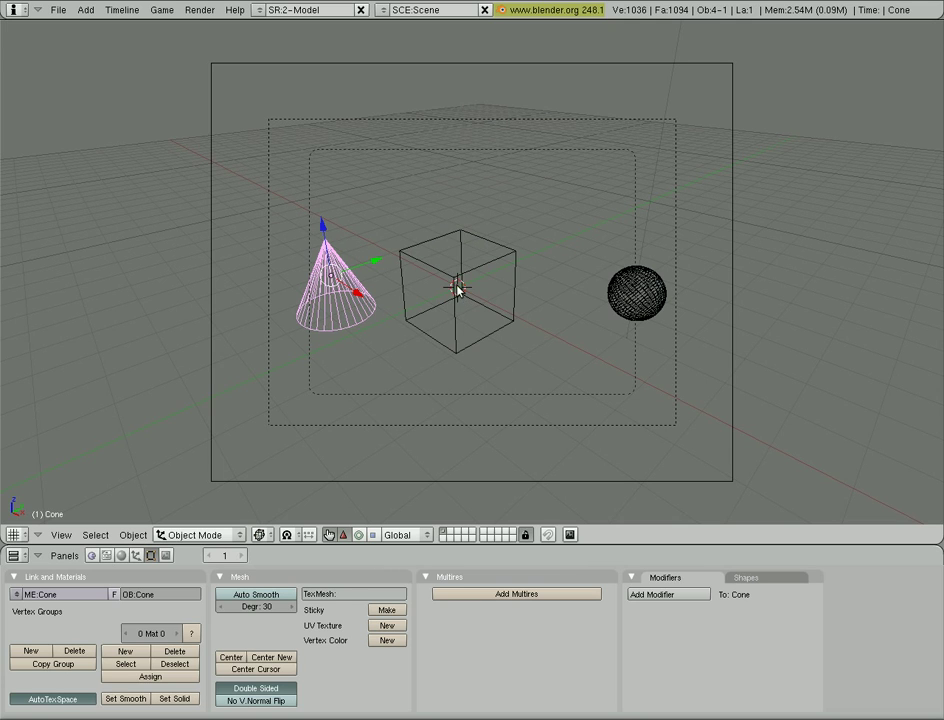
{"action": "key", "text": "z"}
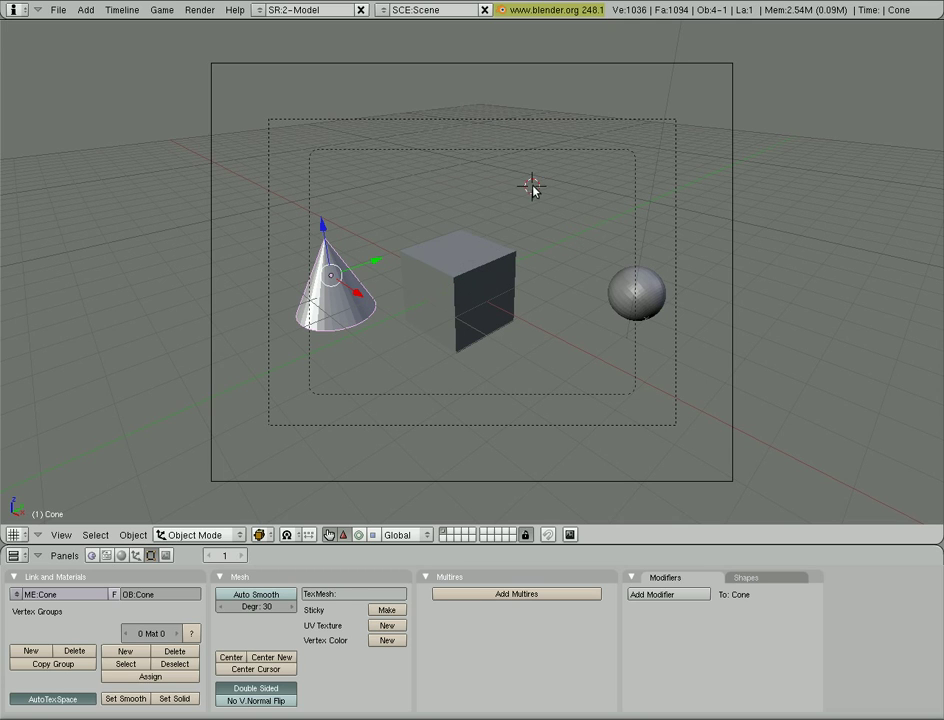
Place the 3D cursor behind the cube.
{"action": "left_click", "coordinate": [358, 163]}
{"action": "left_click", "coordinate": [398, 371]}
{"action": "left_click", "coordinate": [588, 372]}
{"action": "left_click", "coordinate": [558, 230]}
Add a default cylinder at the cursor, move the cursor above the cube, and select the cube.
{"action": "key", "text": "space"}
{"action": "mouse_move", "coordinate": [655, 236]}
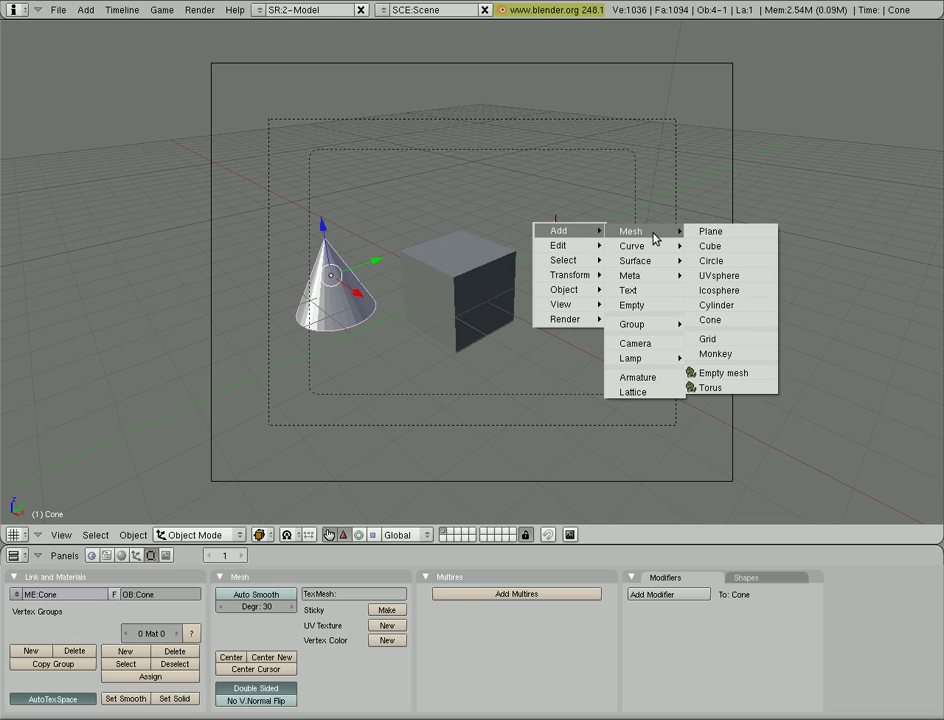
{"action": "left_click", "coordinate": [735, 305]}
{"action": "left_click", "coordinate": [794, 311]}
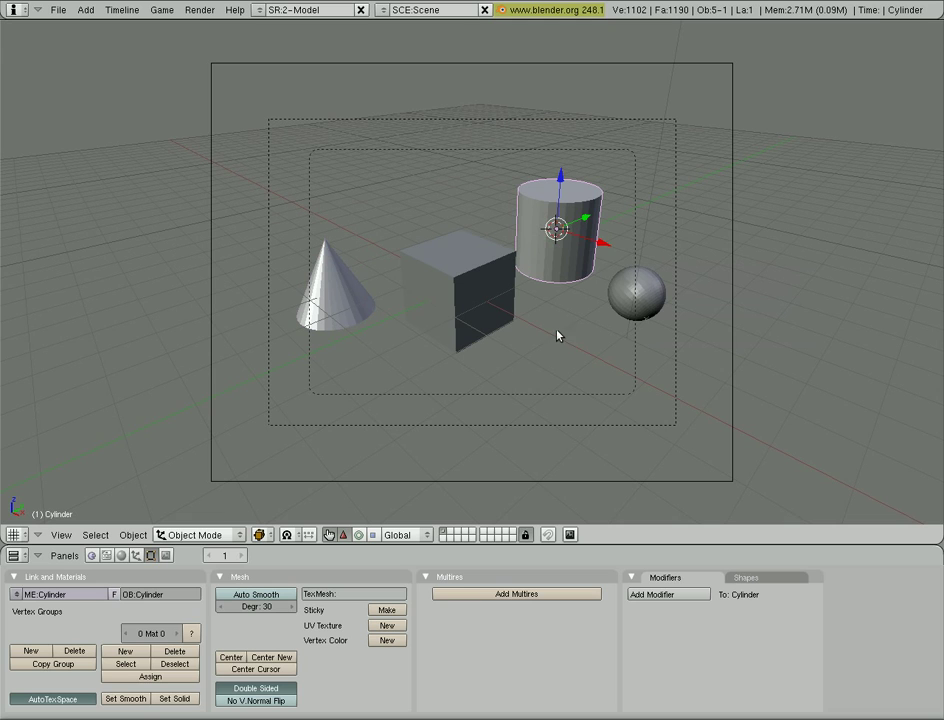
{"action": "left_click", "coordinate": [441, 171]}
{"action": "right_click", "coordinate": [468, 246]}
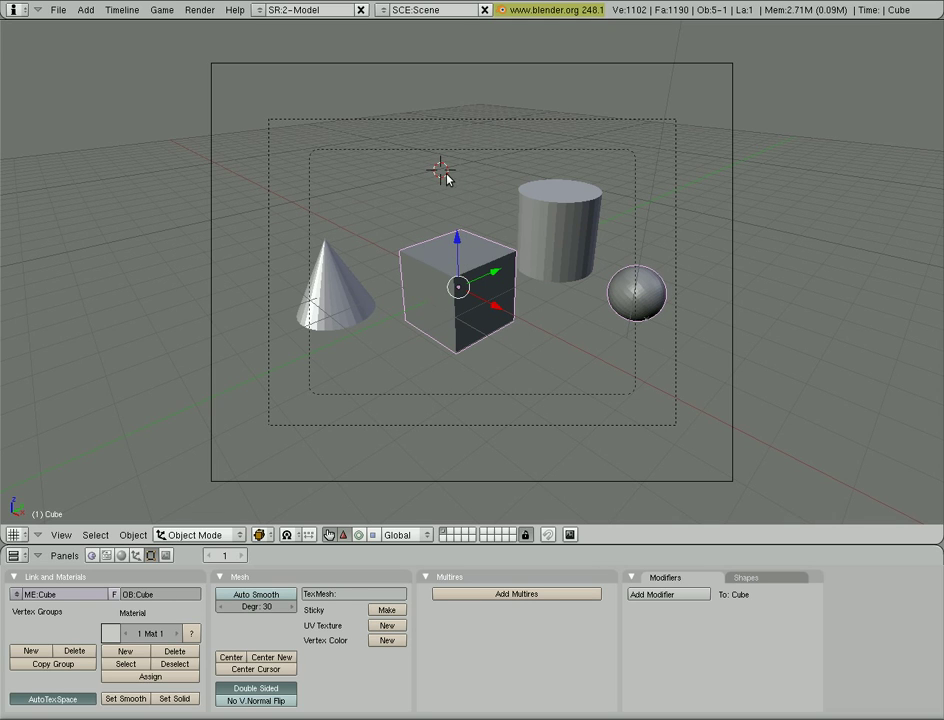
Check the scene from the front, side and top views, ending in front view.
{"action": "left_click", "coordinate": [501, 145]}
{"action": "key", "text": "KP_1"}
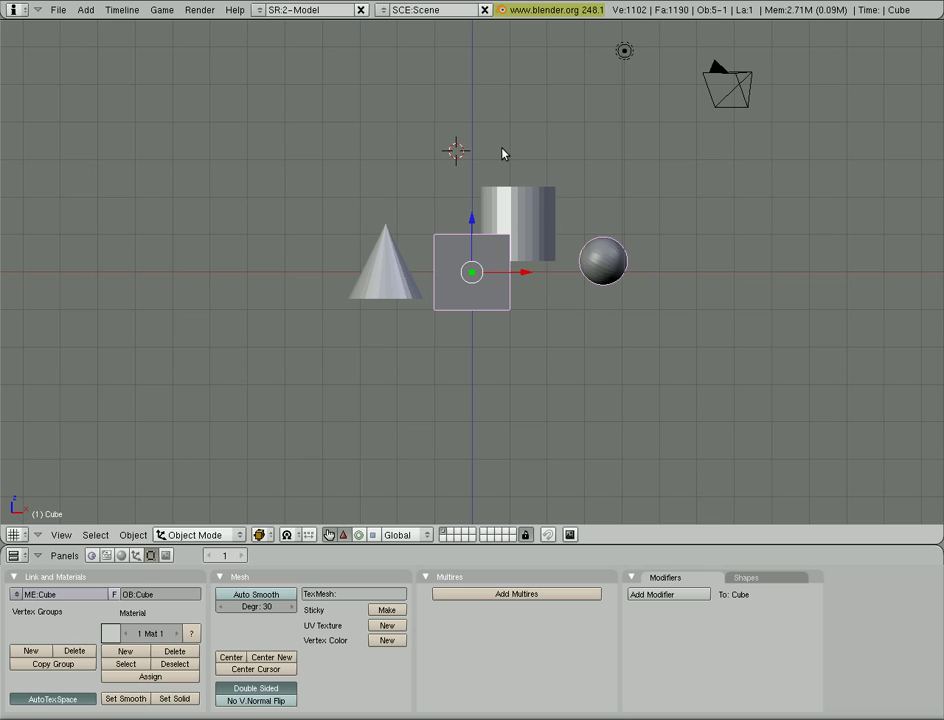
{"action": "key", "text": "KP_3"}
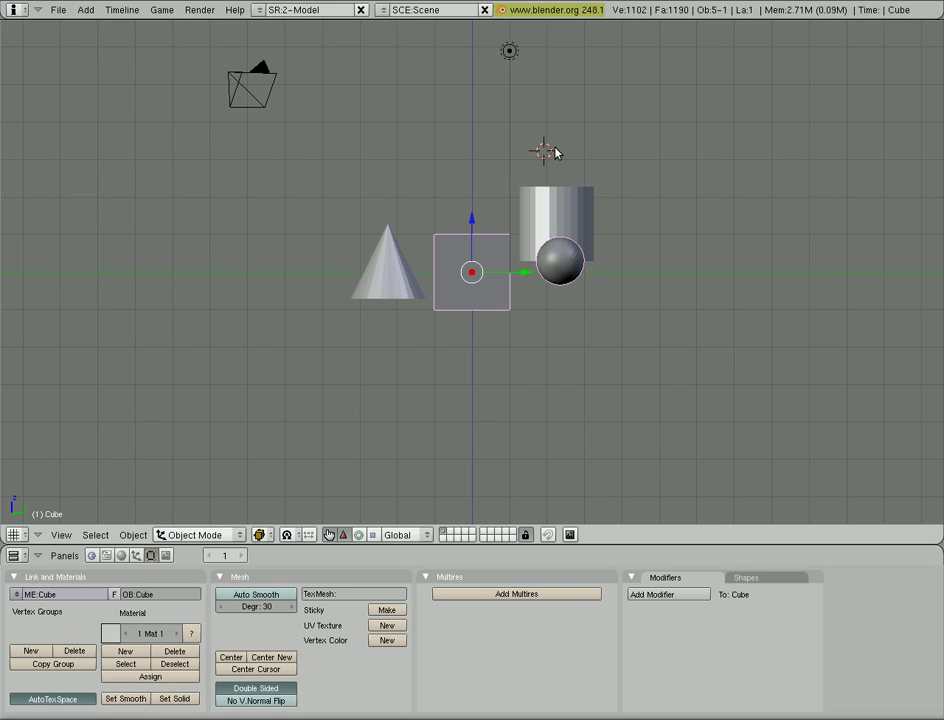
{"action": "key", "text": "KP_7"}
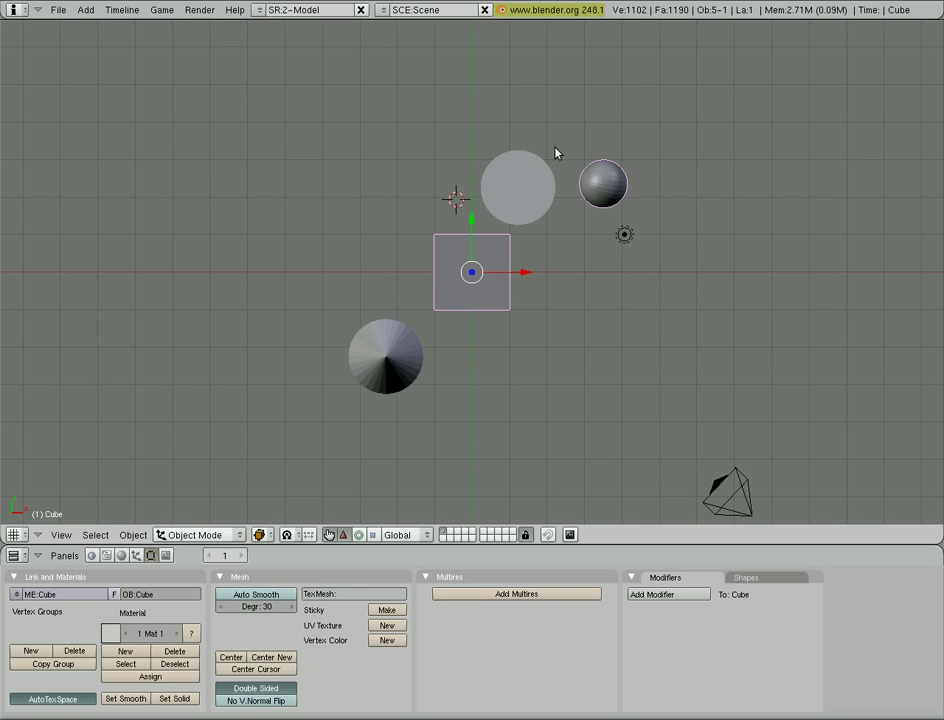
{"action": "key", "text": "KP_1"}
Set the 3D cursor just above the cube's right edge in front view.
{"action": "left_click", "coordinate": [555, 150]}
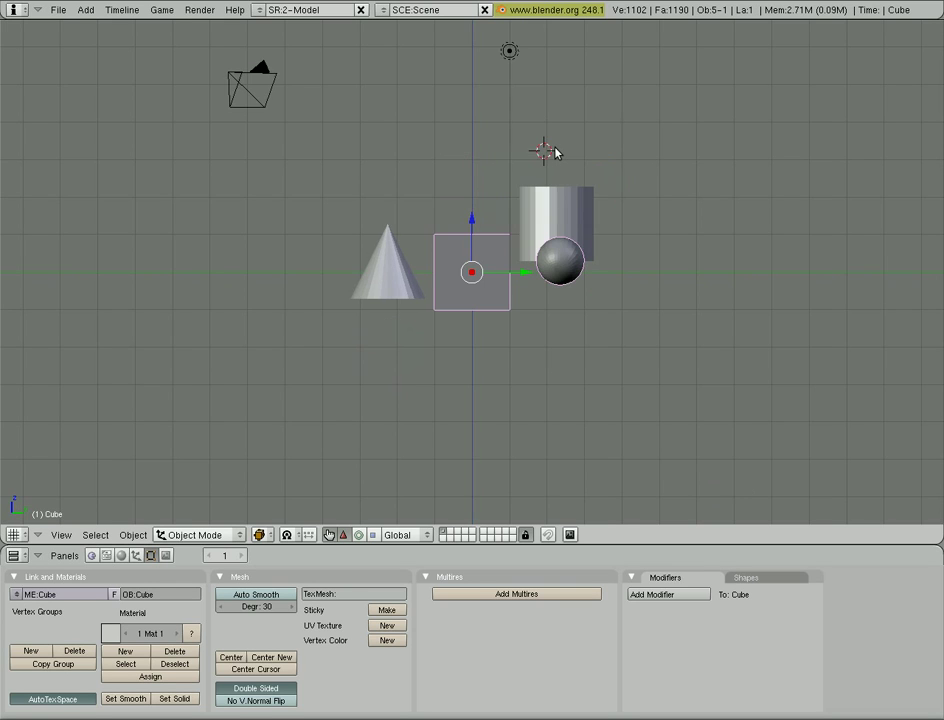
{"action": "left_click", "coordinate": [474, 133]}
{"action": "left_click", "coordinate": [507, 117]}
{"action": "left_click", "coordinate": [521, 137]}
Move the cube's origin to the 3D cursor with Center Cursor, rotate it, scale it up about 1.65x, and enter Edit Mode.
{"action": "left_click", "coordinate": [256, 669]}
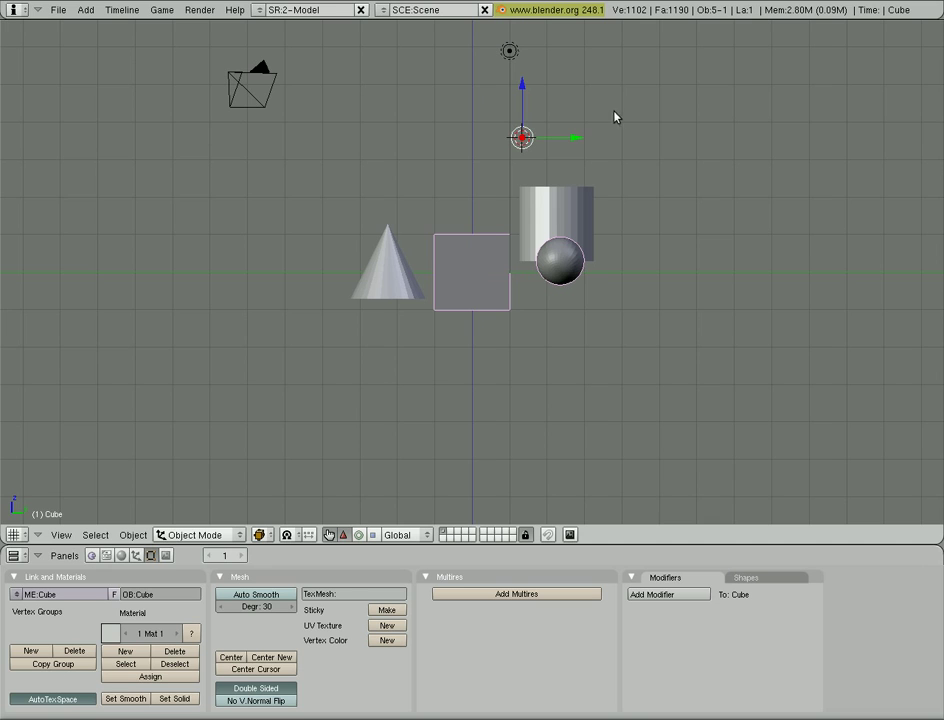
{"action": "key", "text": "r"}
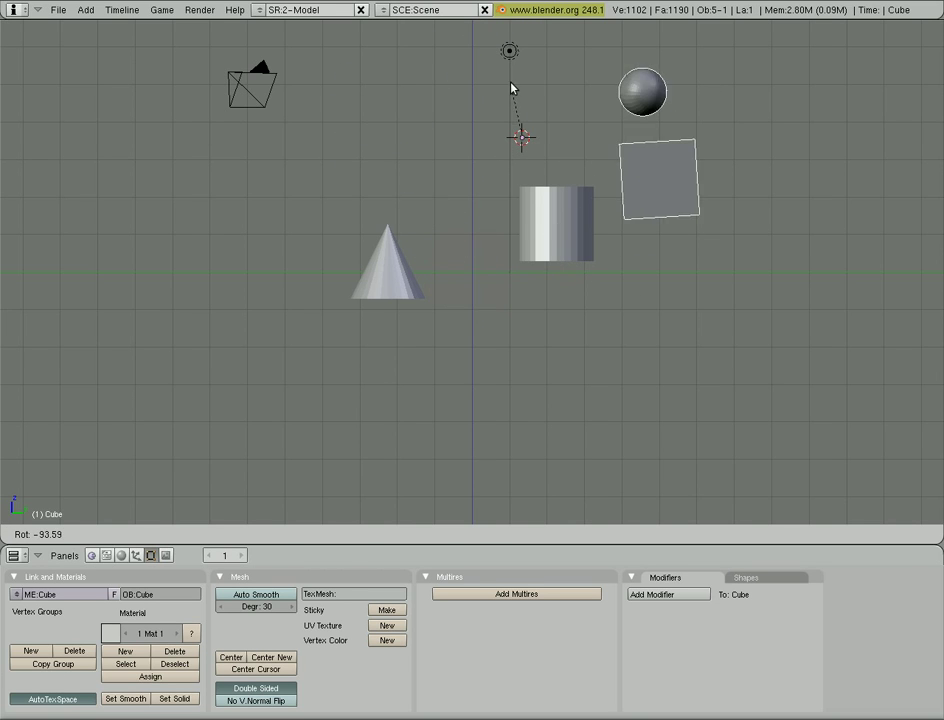
{"action": "left_click", "coordinate": [558, 101]}
{"action": "key", "text": "s"}
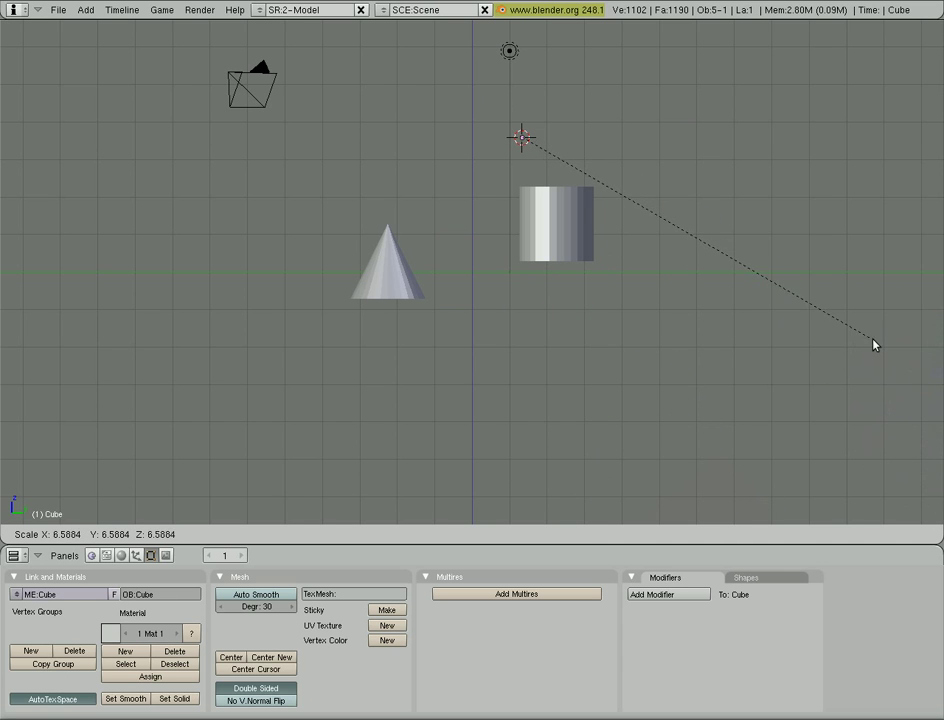
{"action": "left_click", "coordinate": [615, 183]}
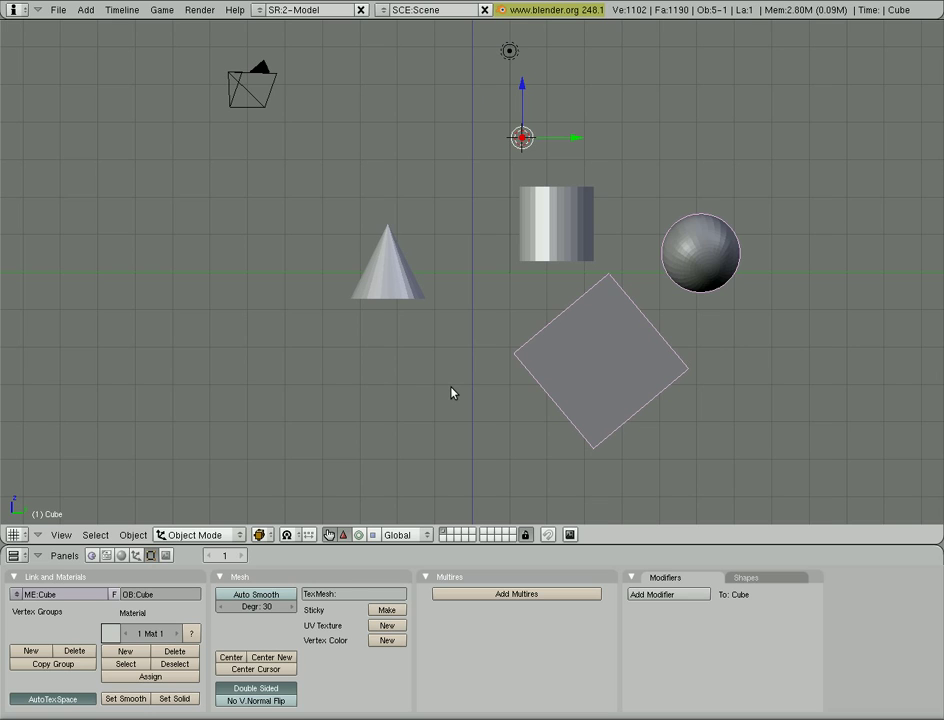
{"action": "key", "text": "Tab"}
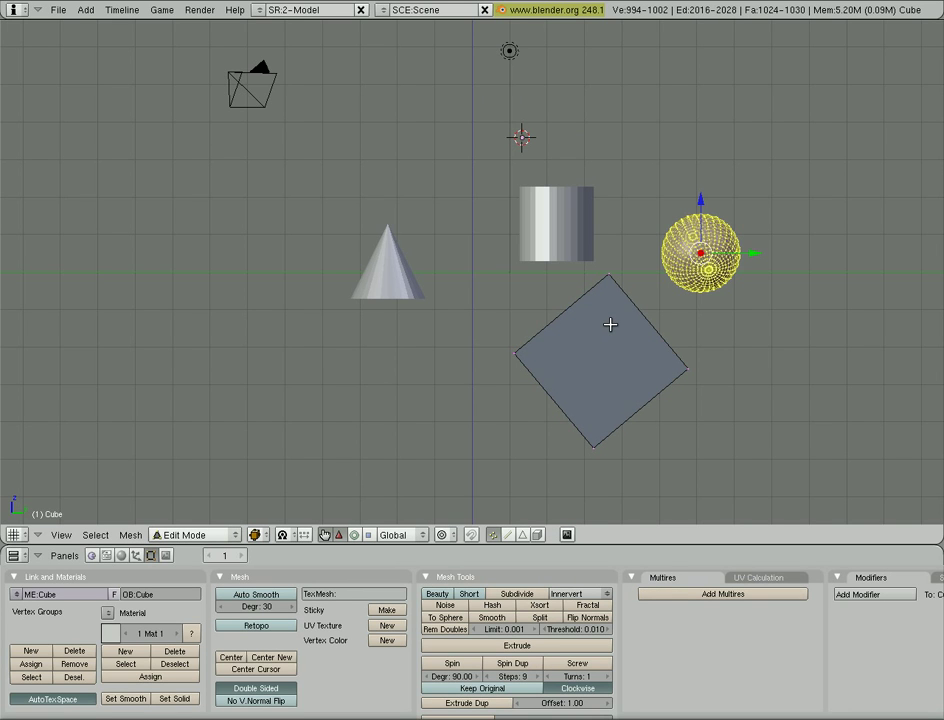
Return to Object Mode and select the cylinder.
{"action": "key", "text": "Tab"}
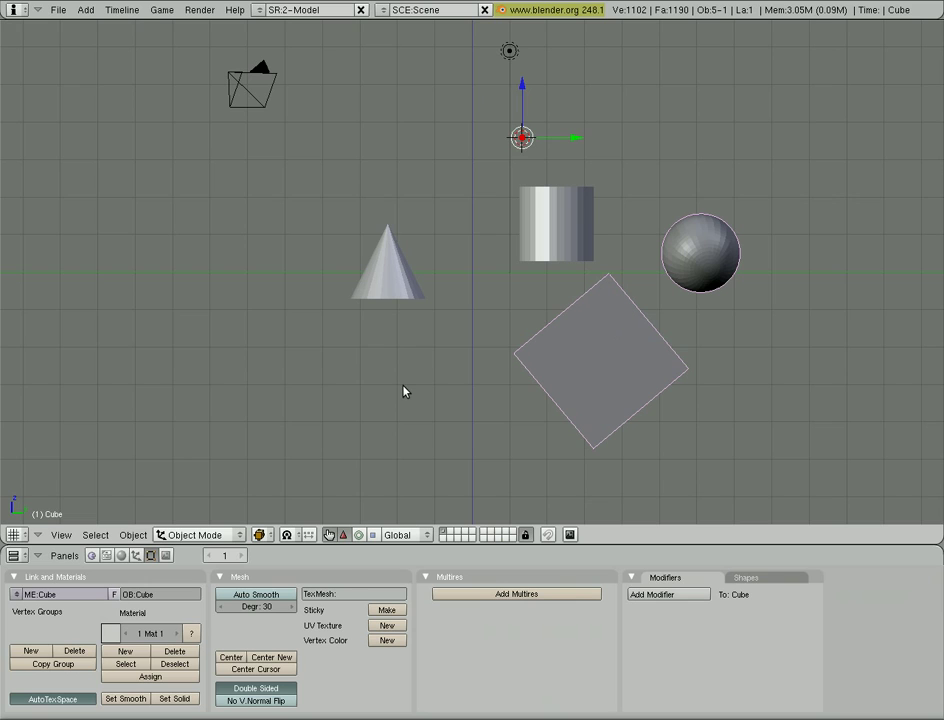
{"action": "right_click", "coordinate": [546, 234]}
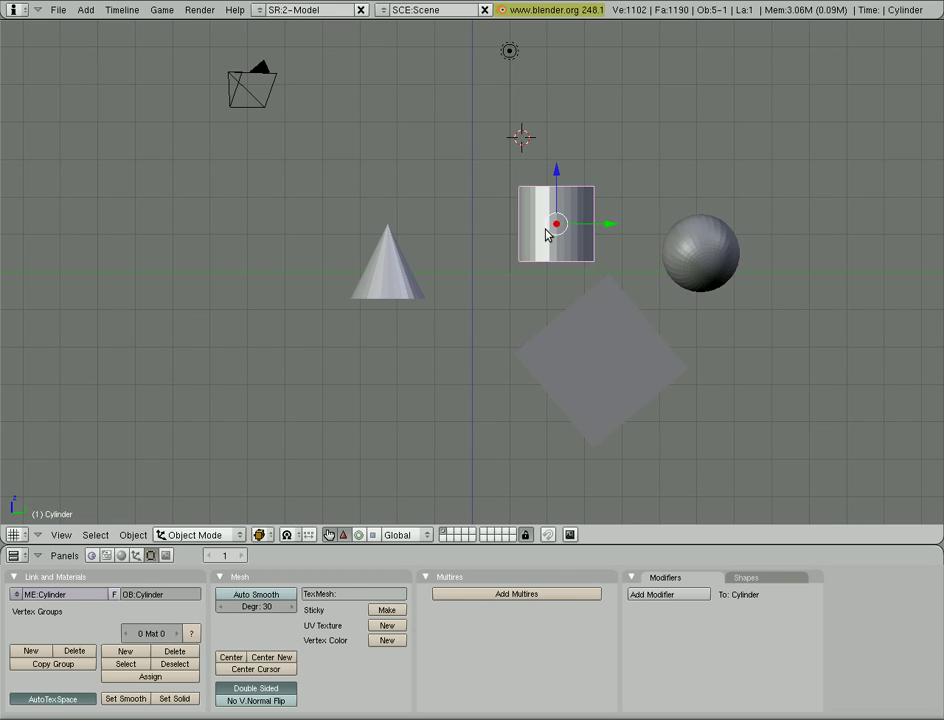